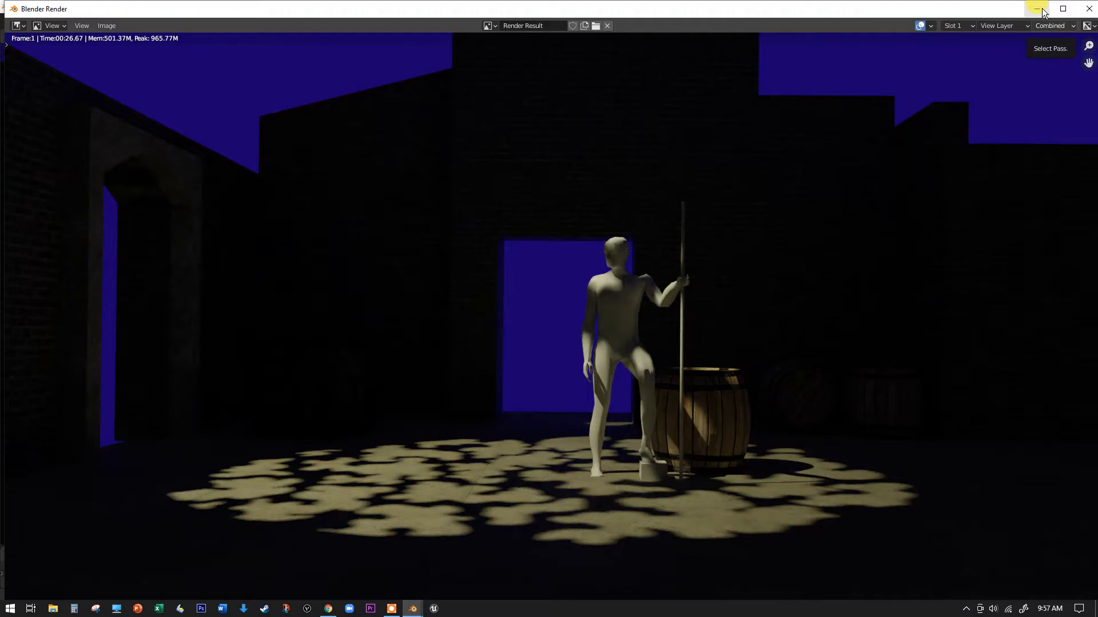
- Switch to Chrome to examine the gobo image search results, and return to the Blender scene
click(327, 608)
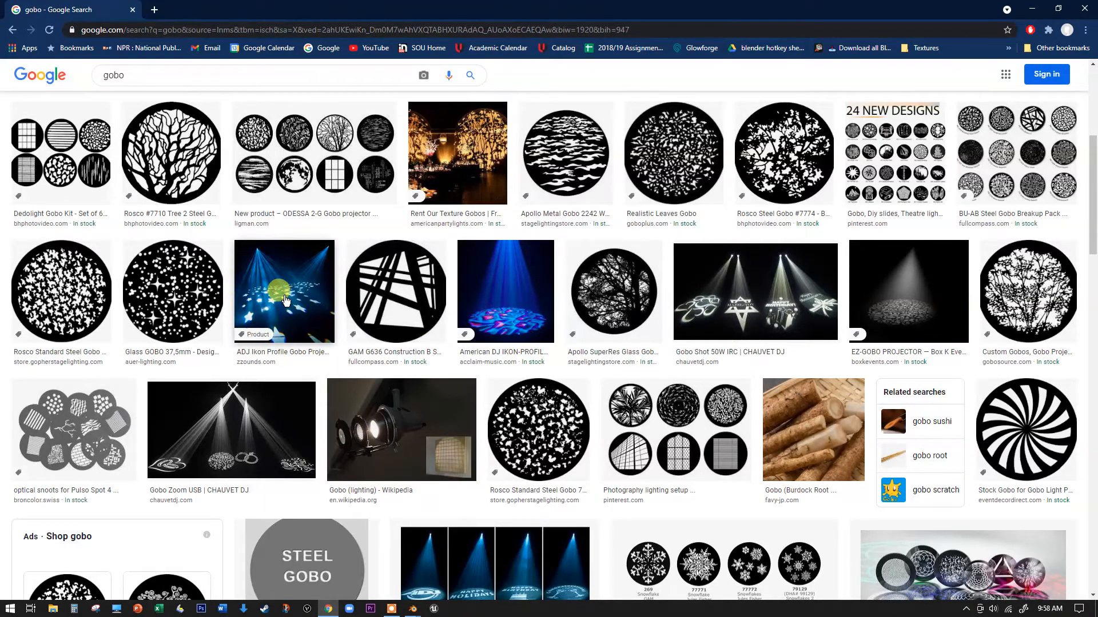
mouse_move(420, 612)
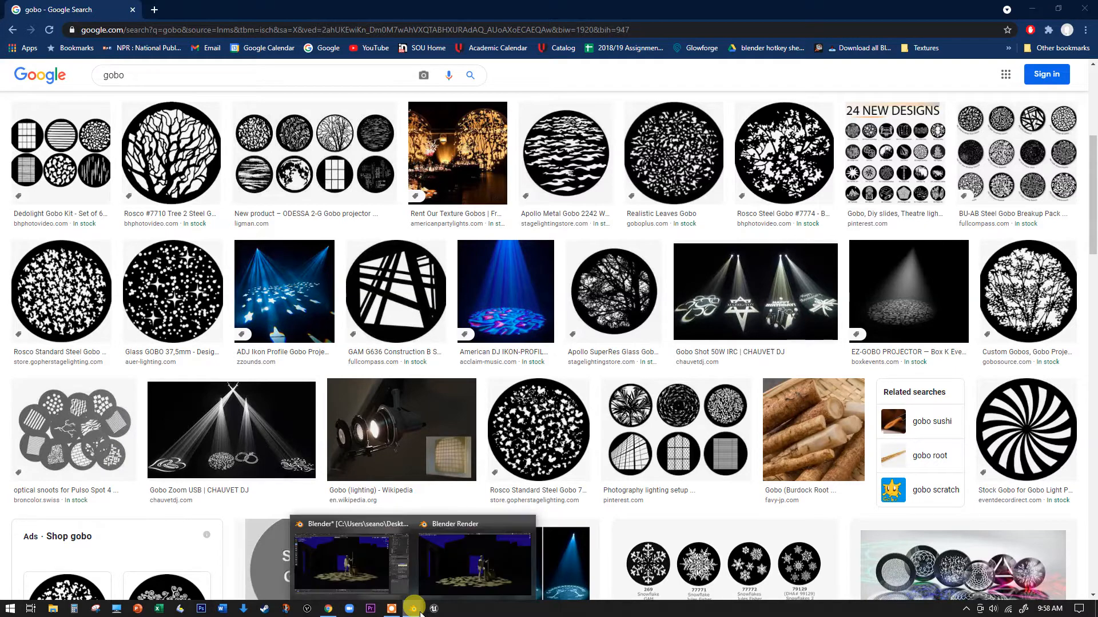
click(376, 571)
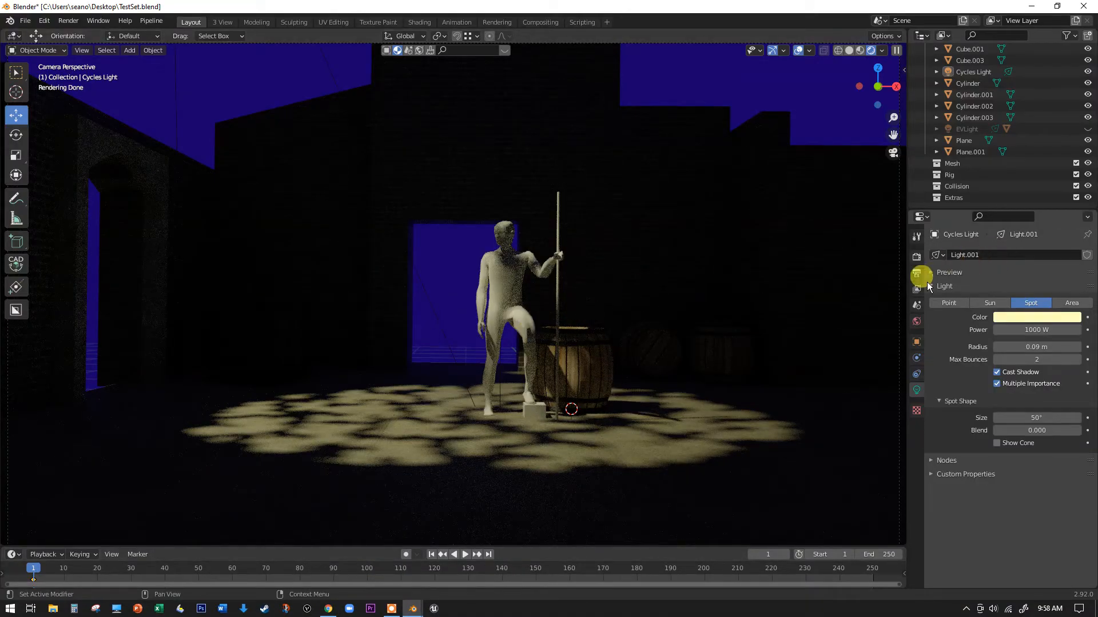
- Review the scene's Cycles render settings and the Cycles Light's spot properties
click(916, 256)
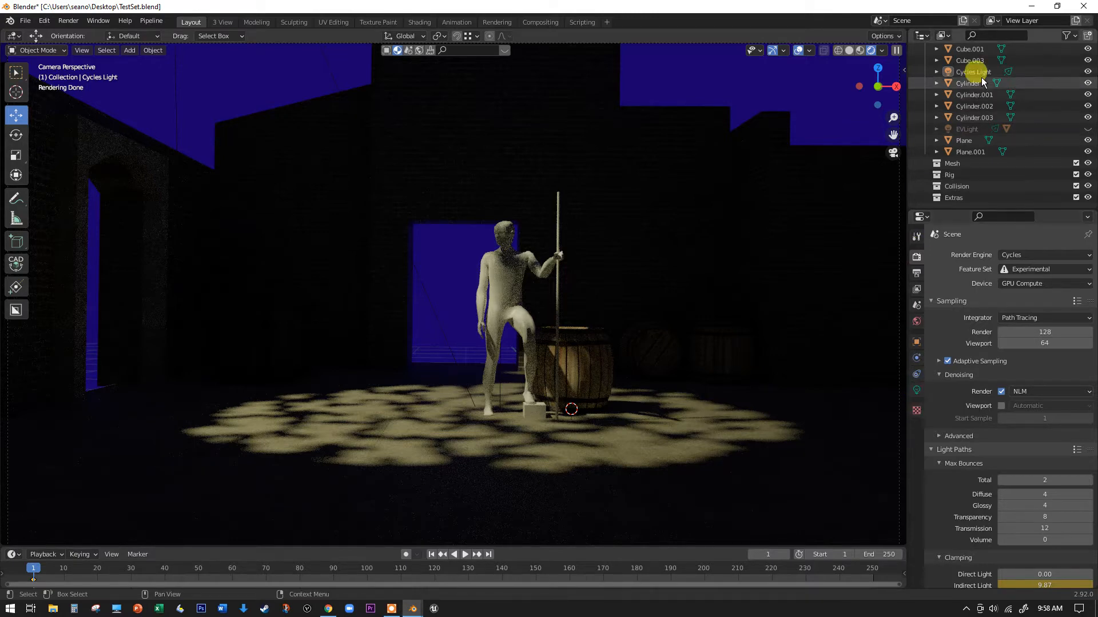
click(916, 390)
scroll(632, 205, down, 4)
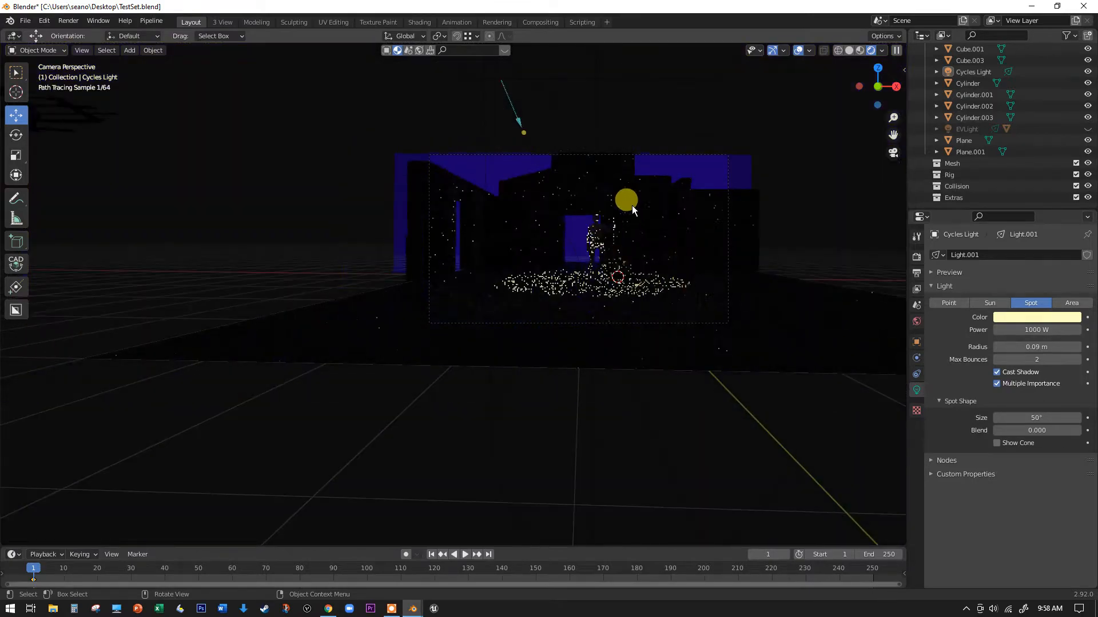
scroll(625, 309, up, 5)
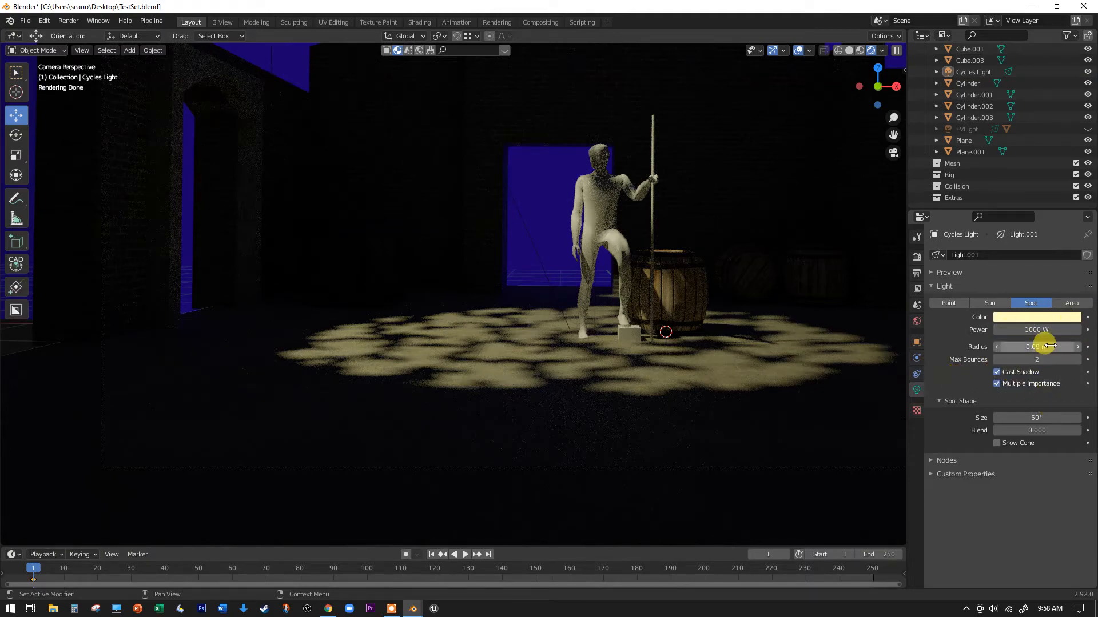
- Compare the gobo shadow's sharpness with the Cycles Light's radius at 0 m and 0.44 m, ending at 0 m
drag(1047, 346, 995, 346)
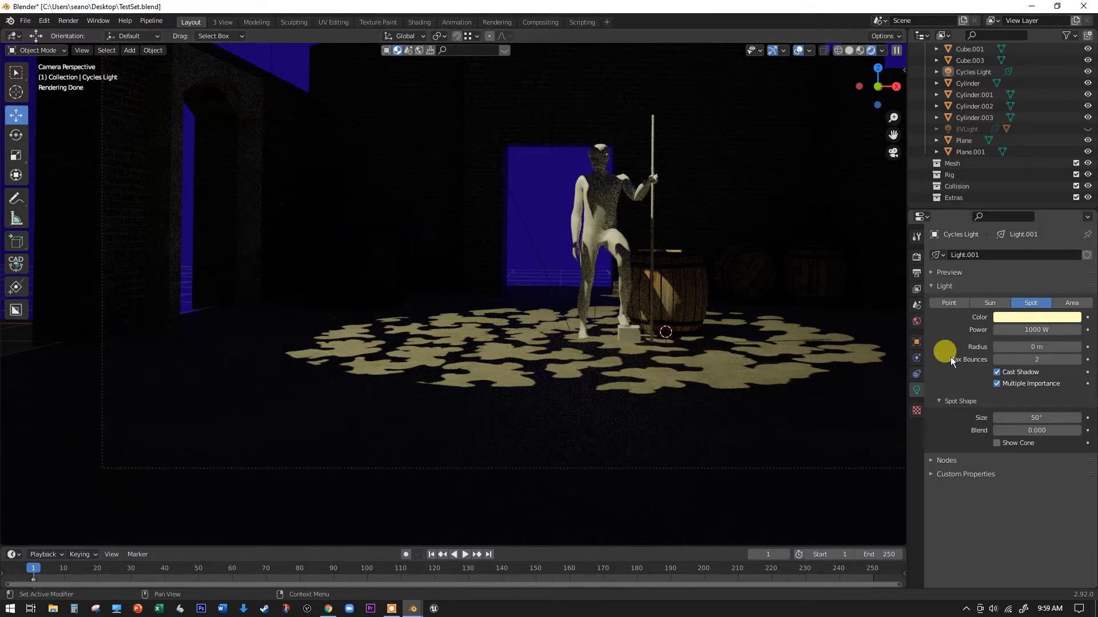
drag(1039, 347, 1081, 346)
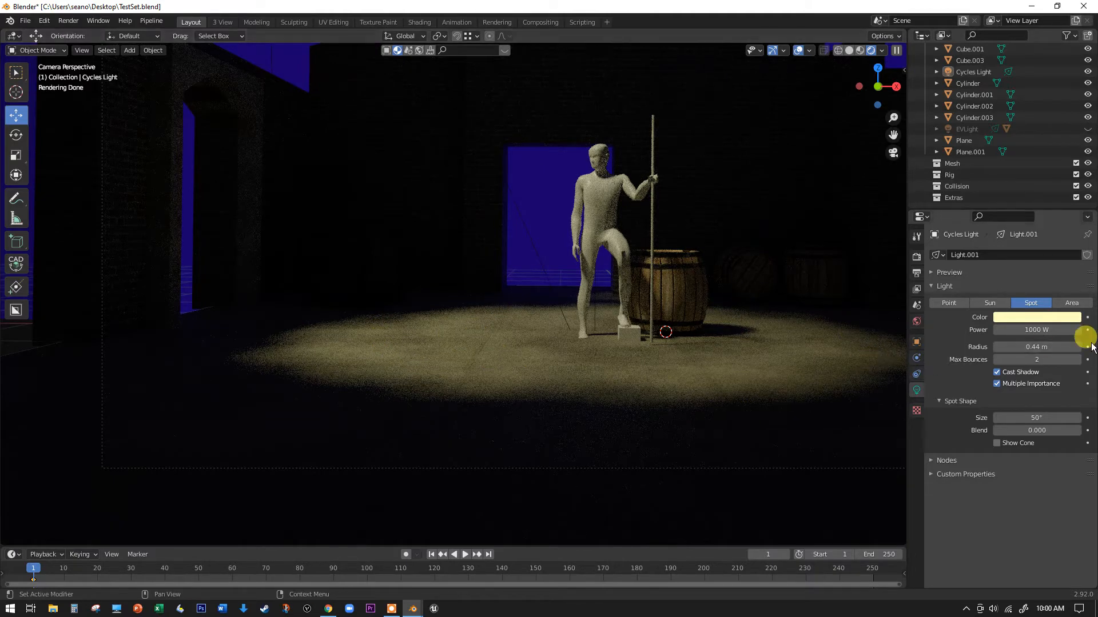
drag(1037, 347, 996, 347)
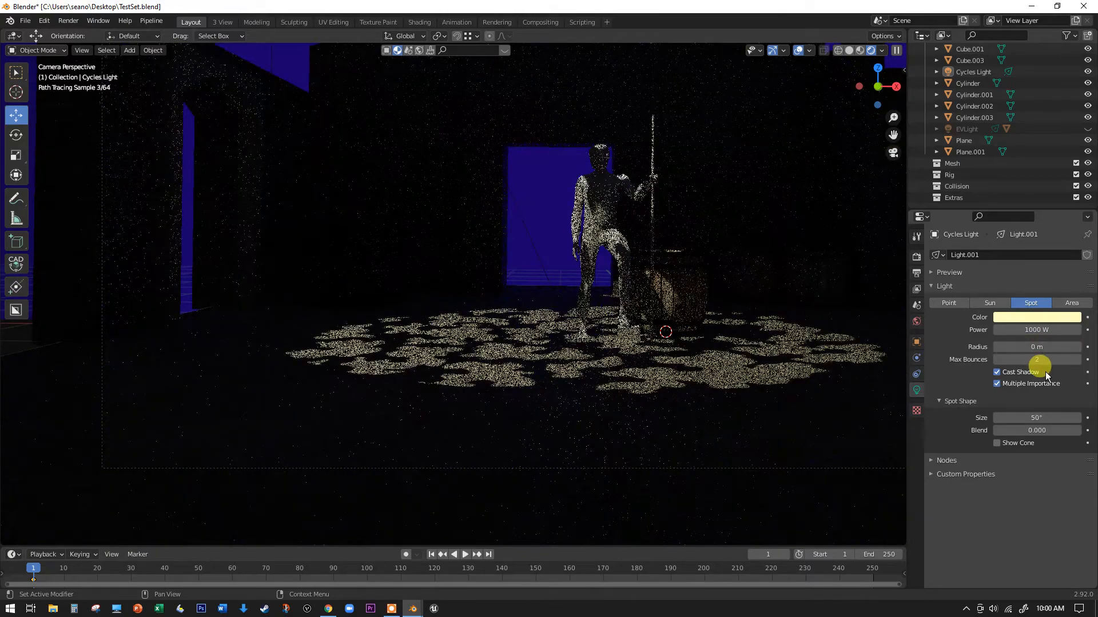
- Raise the Cycles Light's radius in small increments to settle on 0.1 m for slightly soft gobo edges
click(1079, 349)
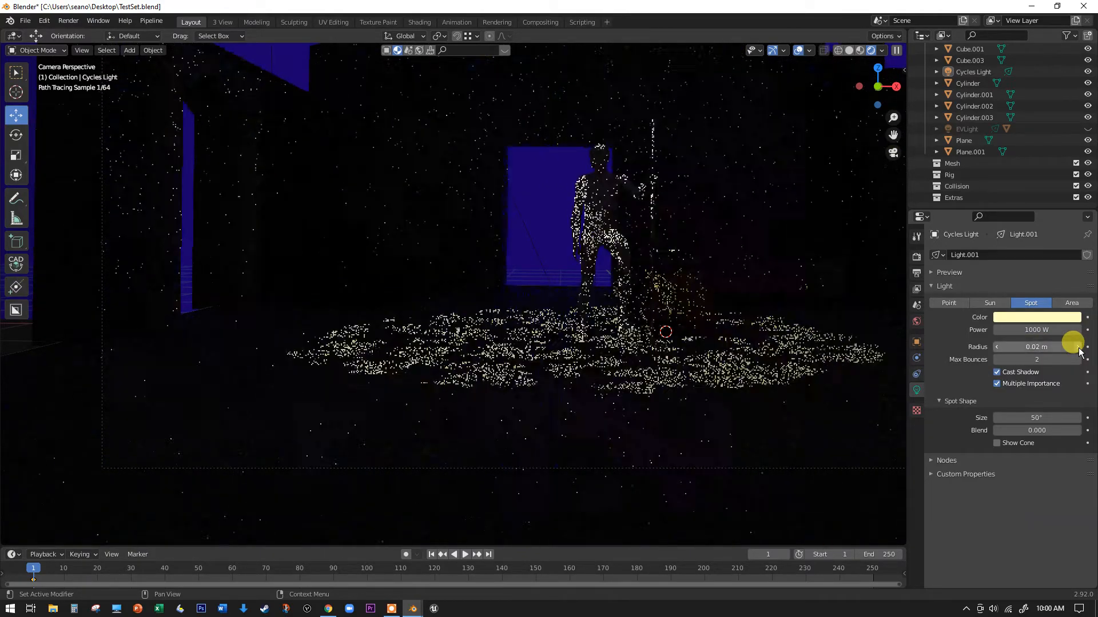
click(1078, 348)
click(1078, 349)
click(1078, 348)
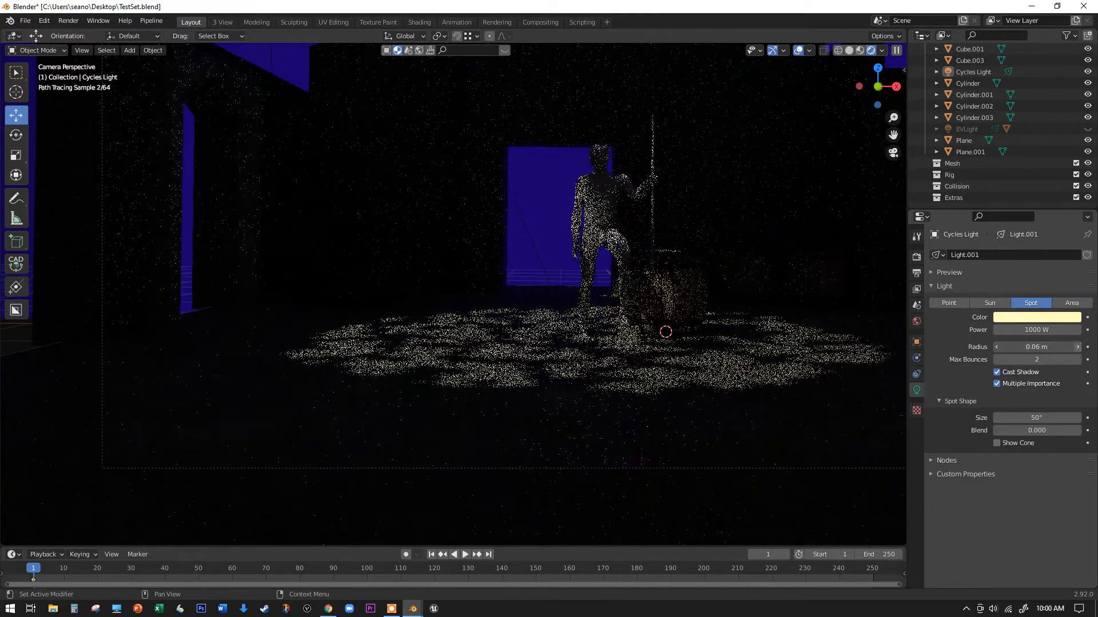
click(1078, 349)
click(1078, 349)
click(1078, 349)
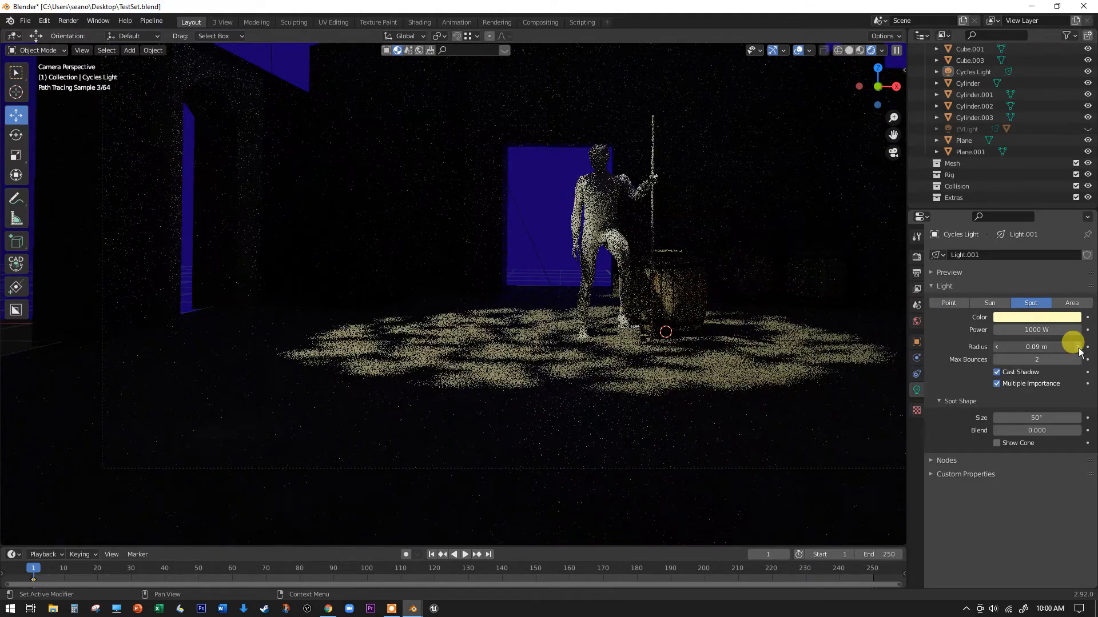
click(1078, 348)
click(1079, 349)
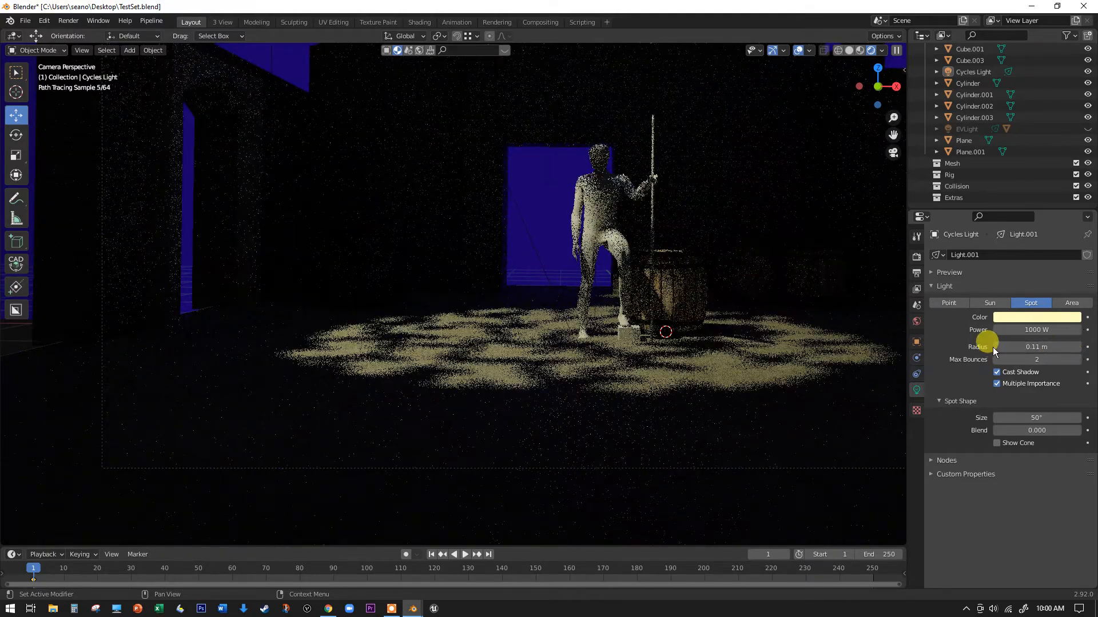
click(998, 348)
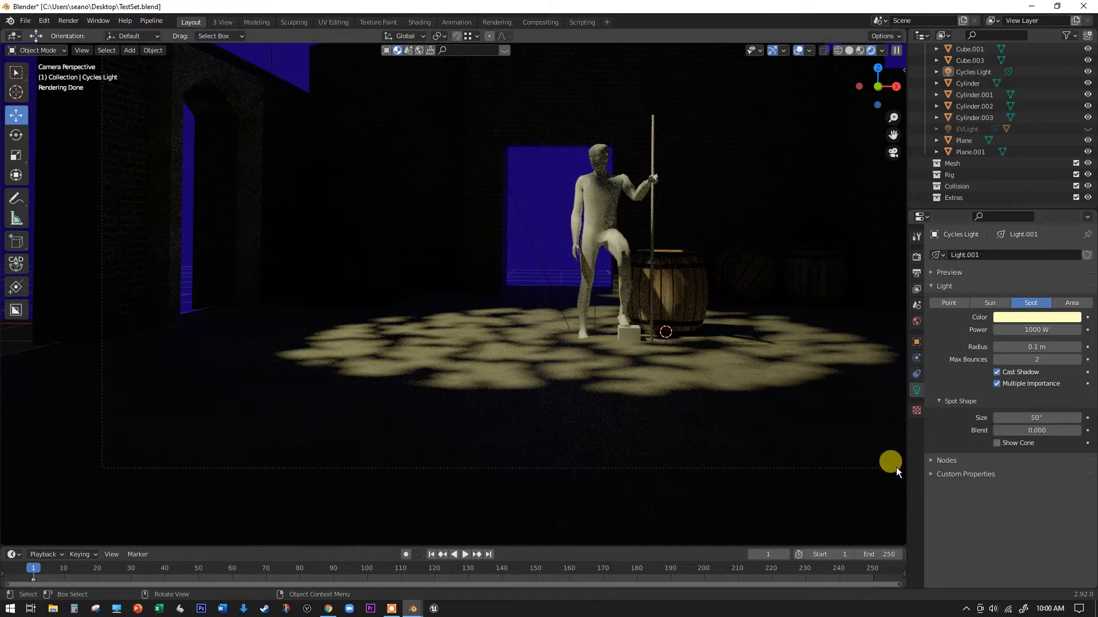
- Try a blend of 0.821 on the Cycles Light's spot shape and restore it to 0
drag(1036, 430, 542, 386)
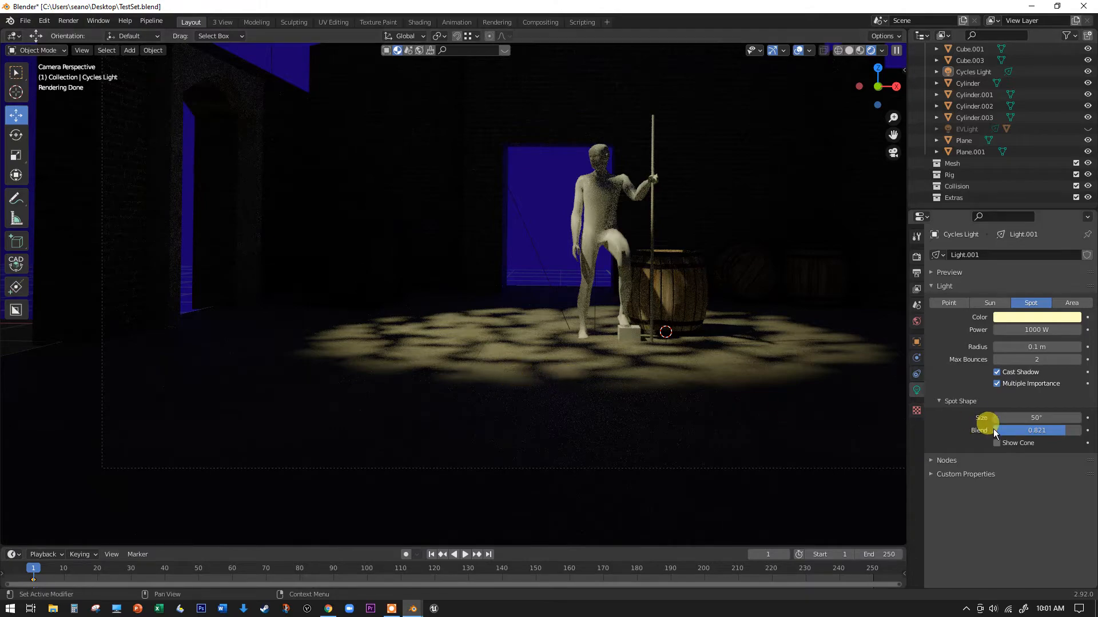
drag(1037, 430, 986, 430)
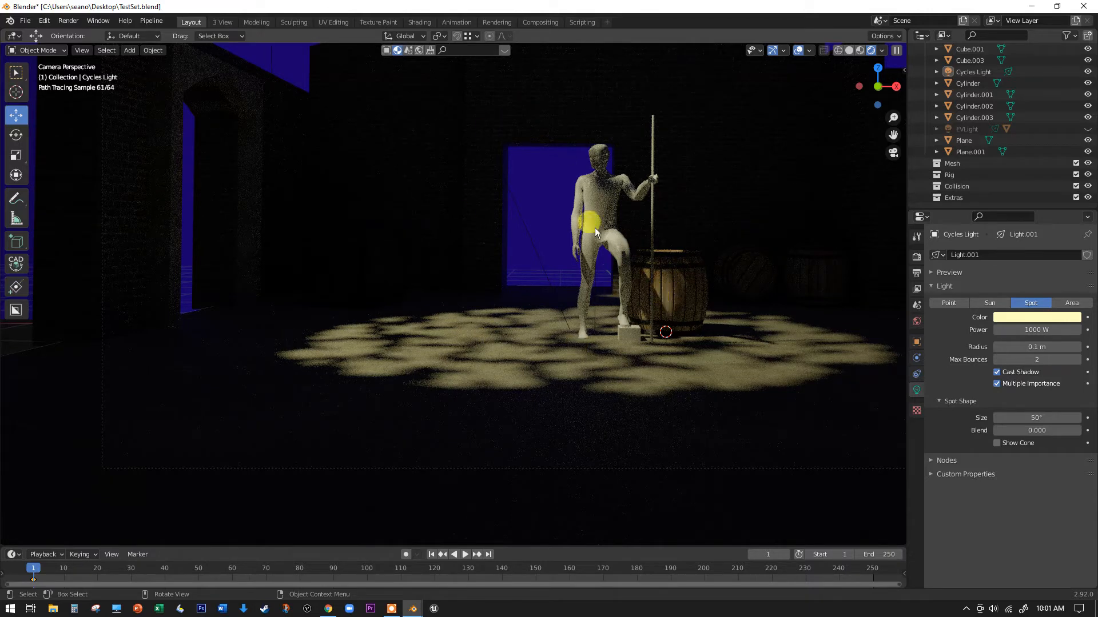
- Examine the Cycles Light's gobo node setup in the Shading workspace, including the image texture's extension options and the mapping connection
click(419, 23)
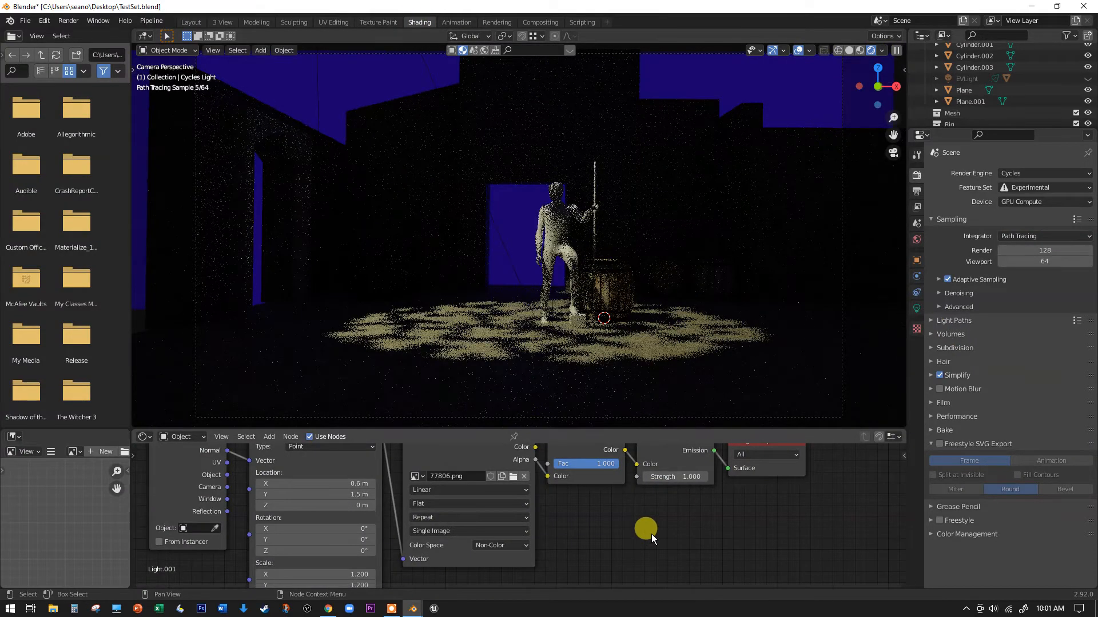
key(ctrl+space)
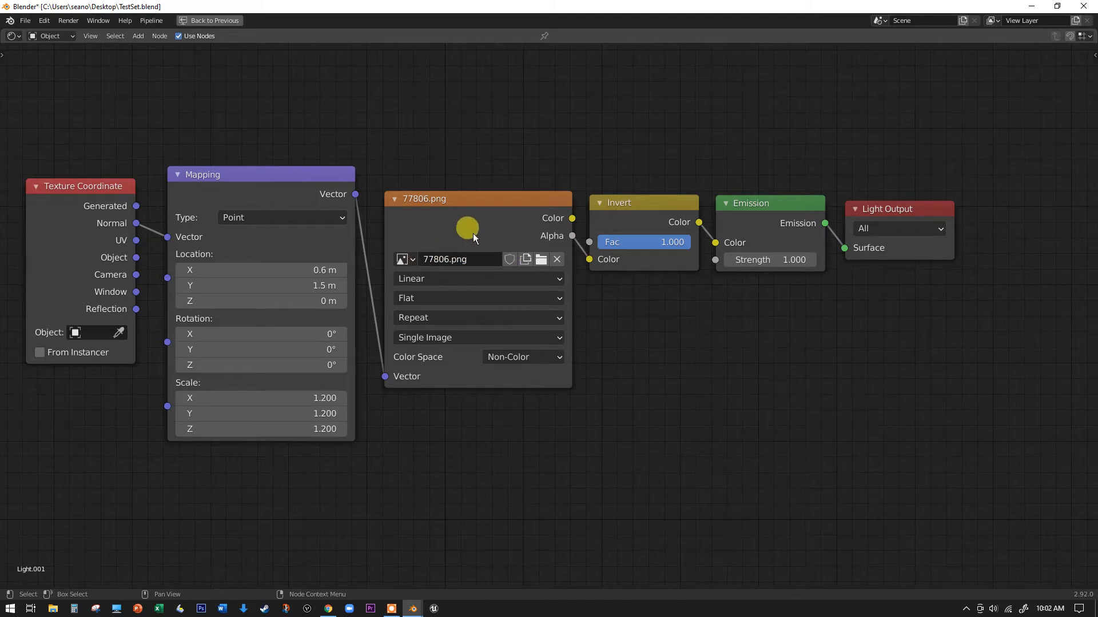
click(430, 319)
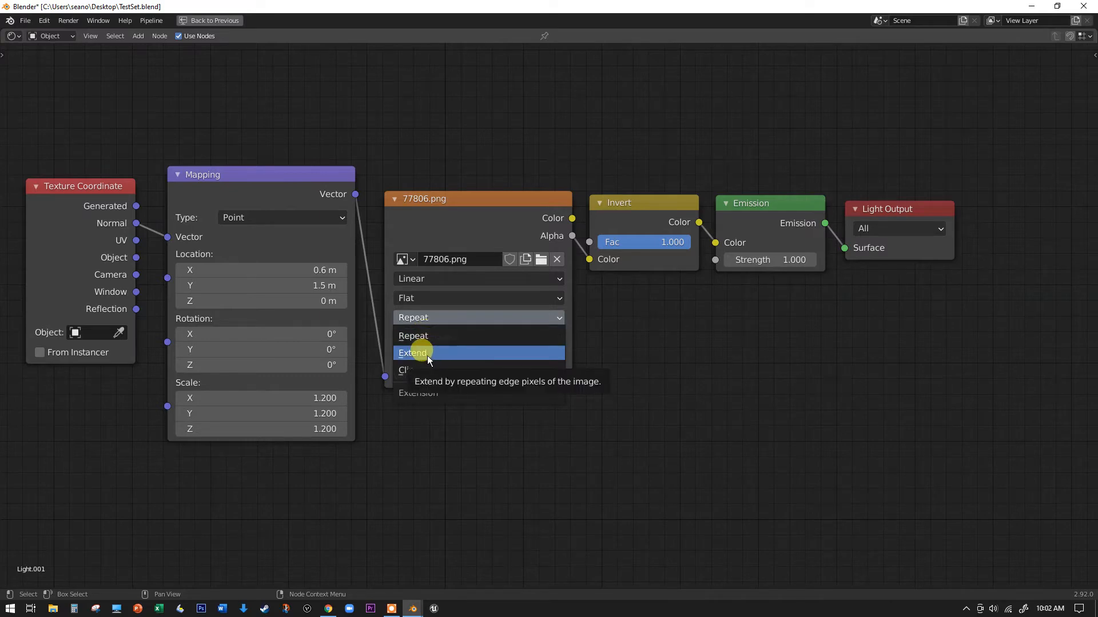
click(457, 342)
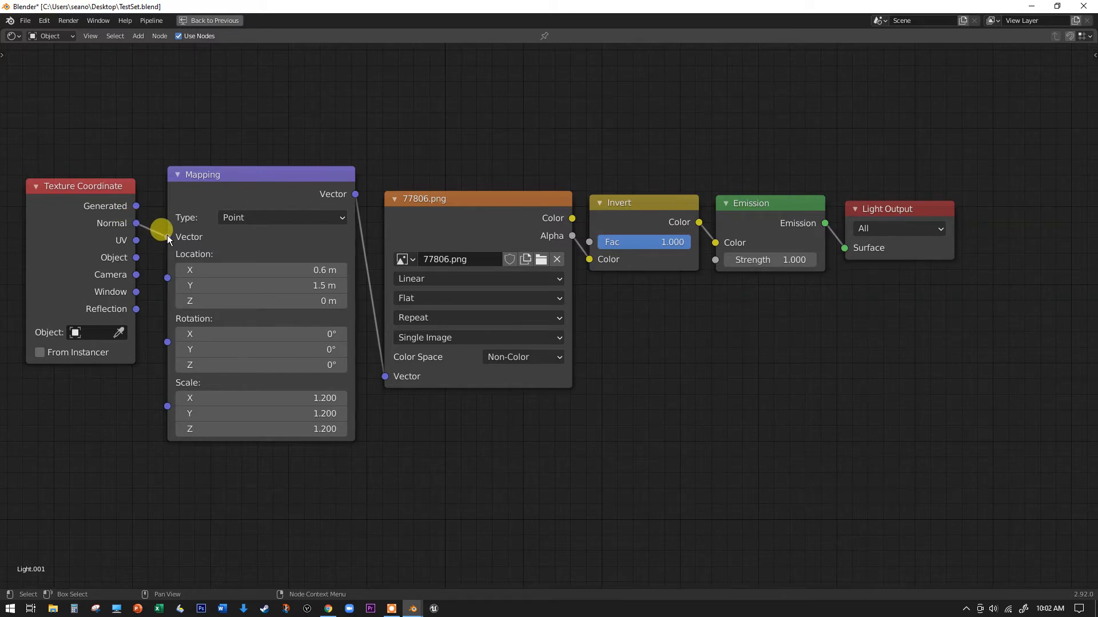
drag(167, 237, 166, 236)
key(ctrl+space)
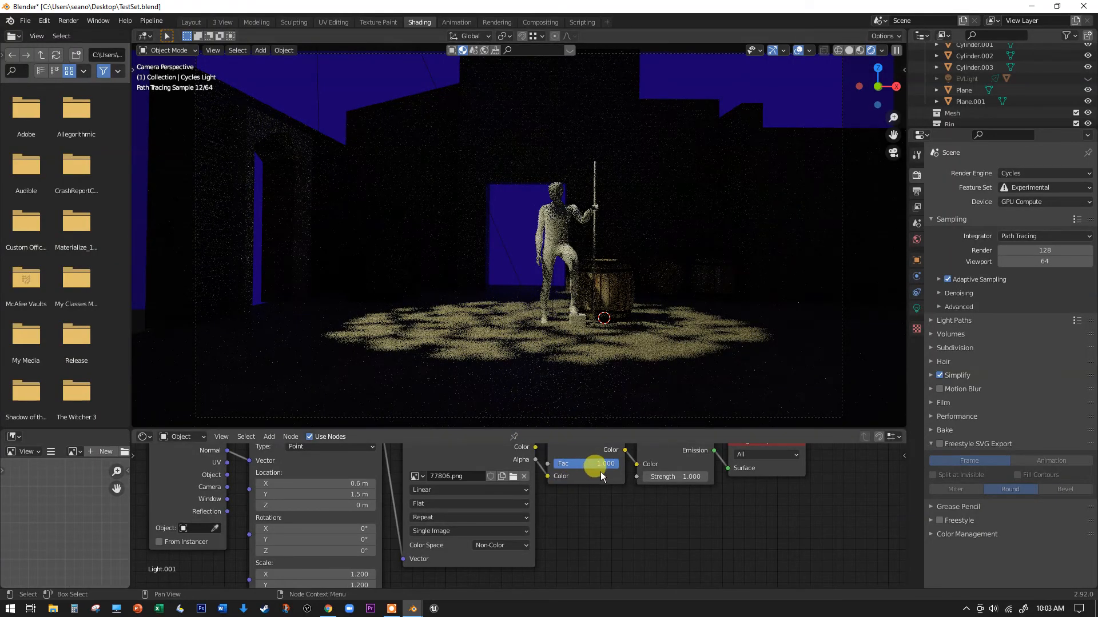
- Compare the gobo projection with the Invert node's factor at 0 and 1, ending at 1
middle_drag(617, 521, 611, 552)
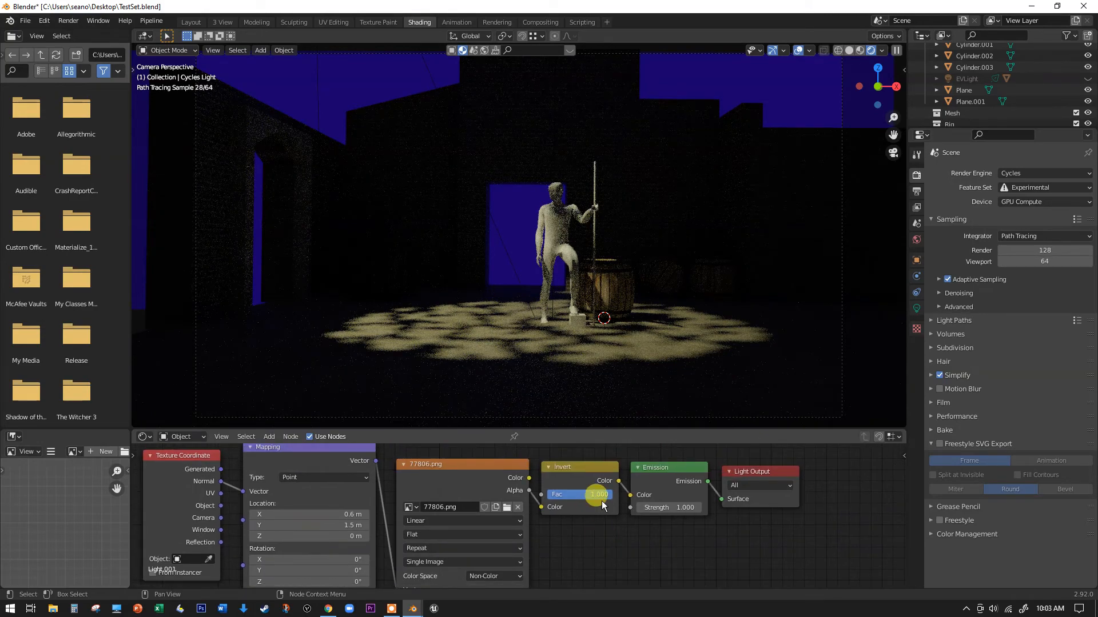
drag(605, 495, 552, 499)
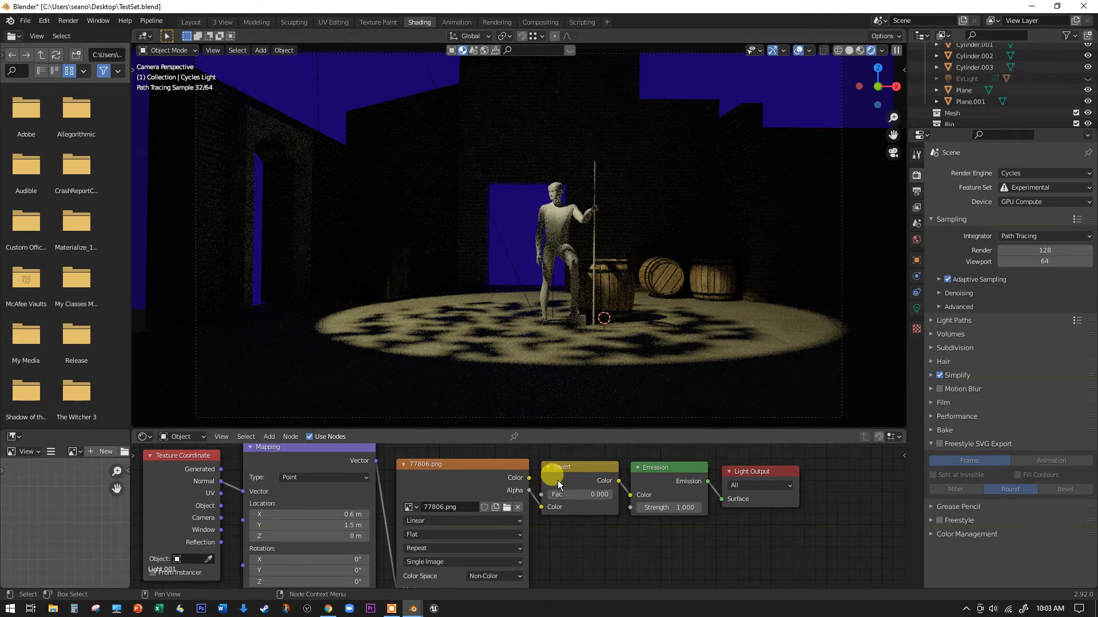
drag(554, 496, 611, 494)
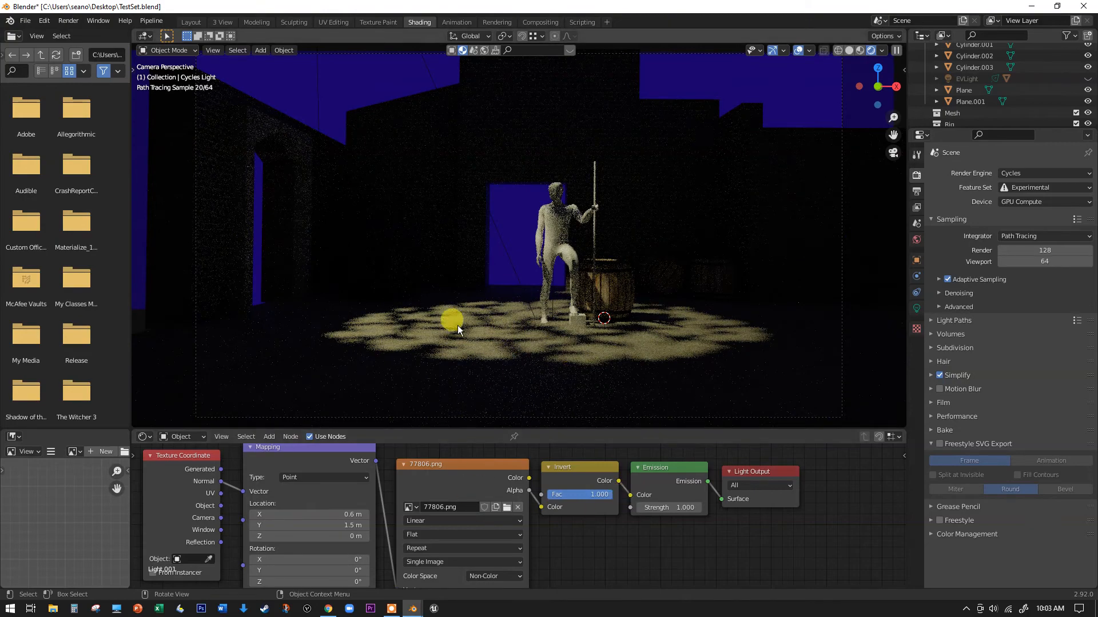
drag(595, 494, 549, 495)
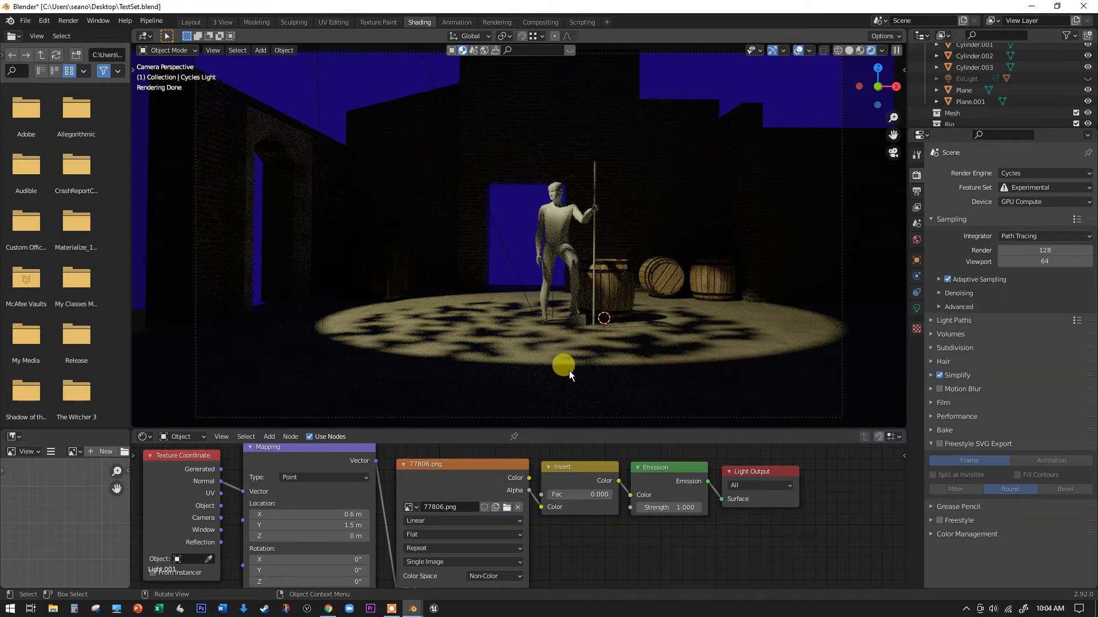
drag(550, 495, 611, 495)
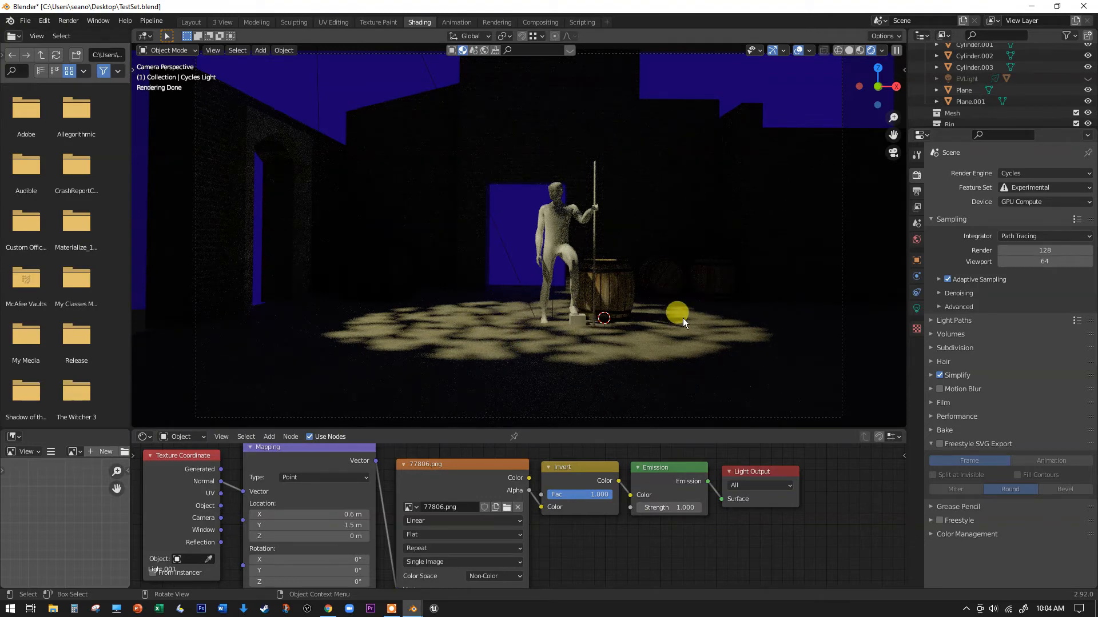
- Switch the render engine from Cycles to Eevee
click(1023, 176)
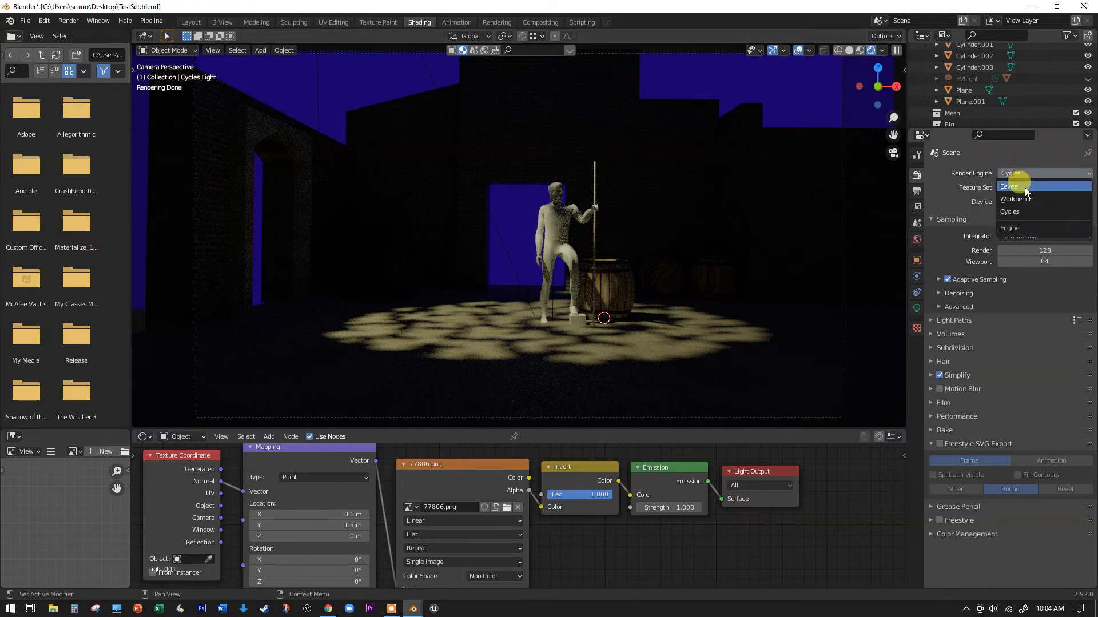
click(1024, 187)
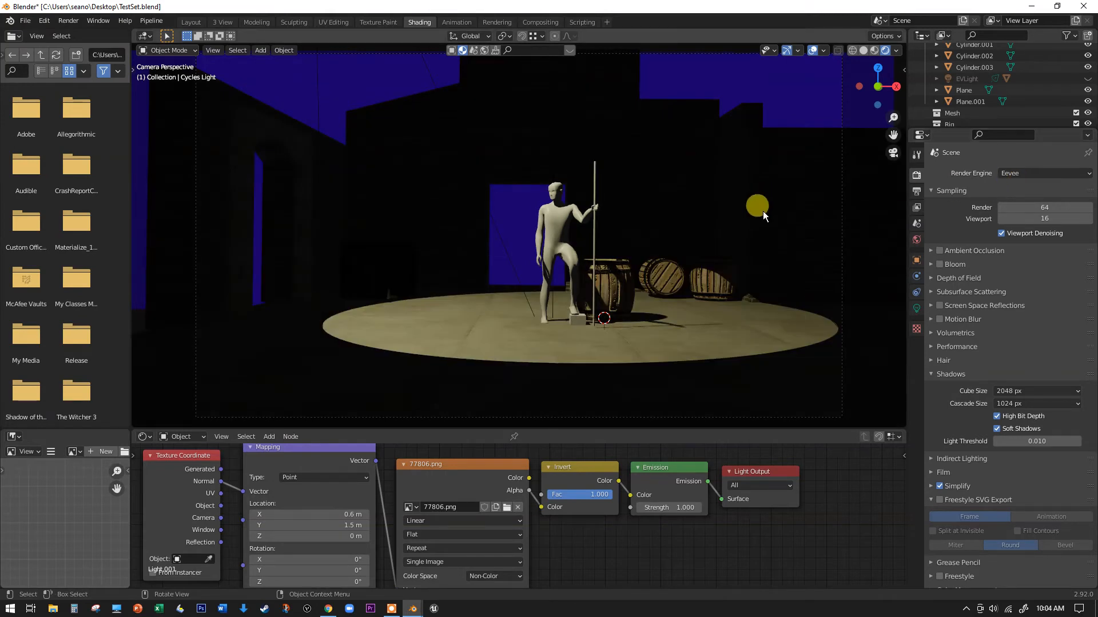
scroll(762, 211, down, 5)
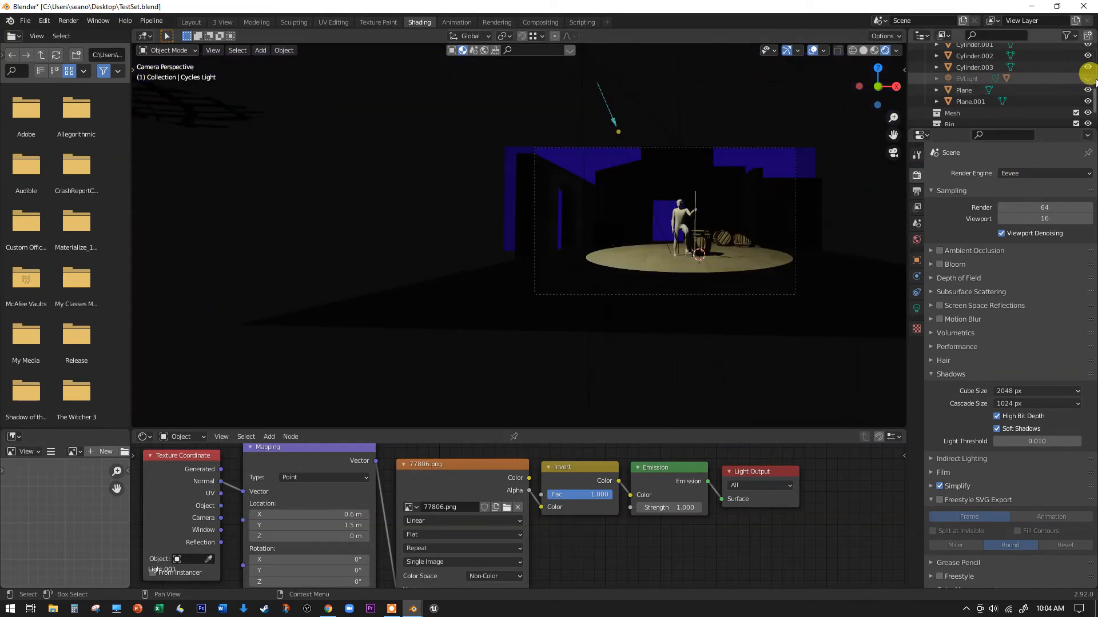
- Hide the Cycles Light and make the EVLight visible in the viewport
scroll(1089, 74, up, 4)
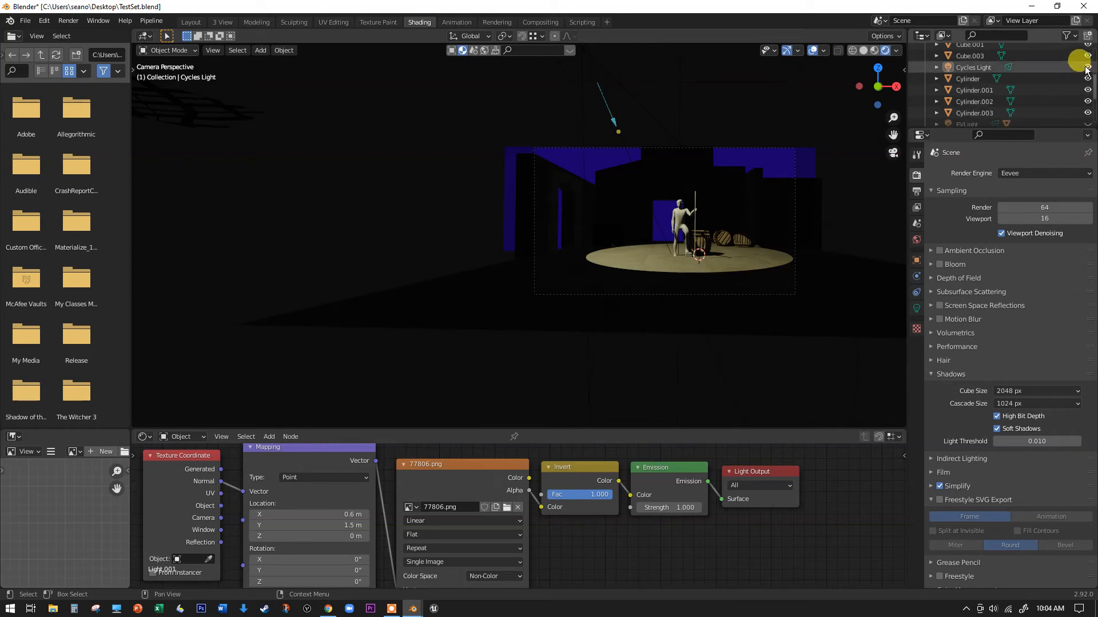
click(1087, 67)
scroll(970, 94, down, 2)
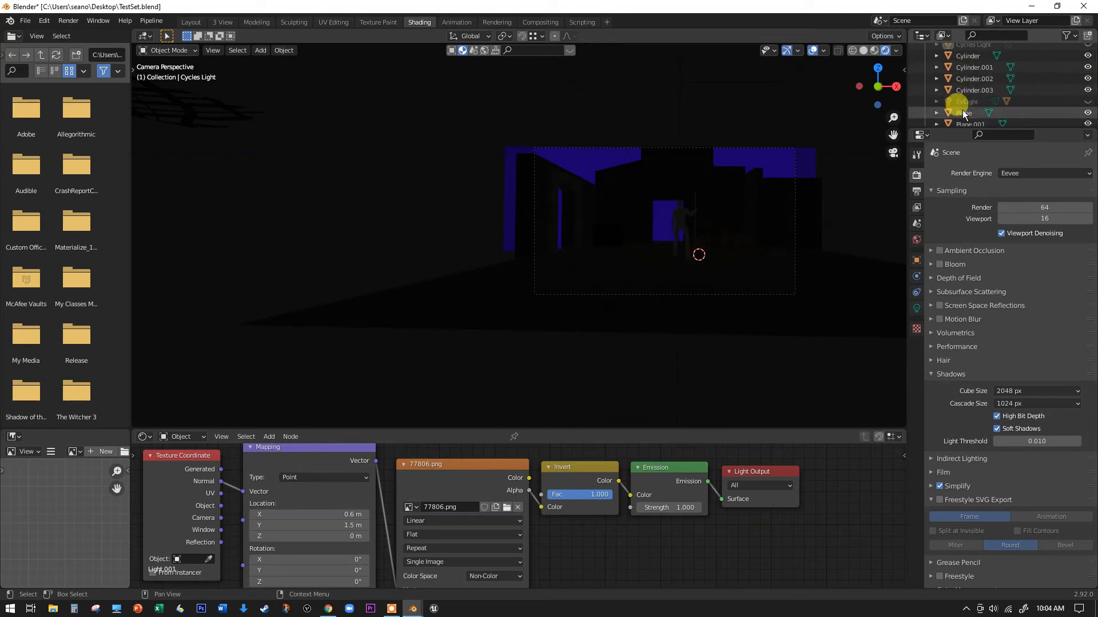
click(1087, 101)
- Move the EVLight about 13.5 m along the global X axis so it shines through its gobo onto the set
scroll(425, 107, down, 4)
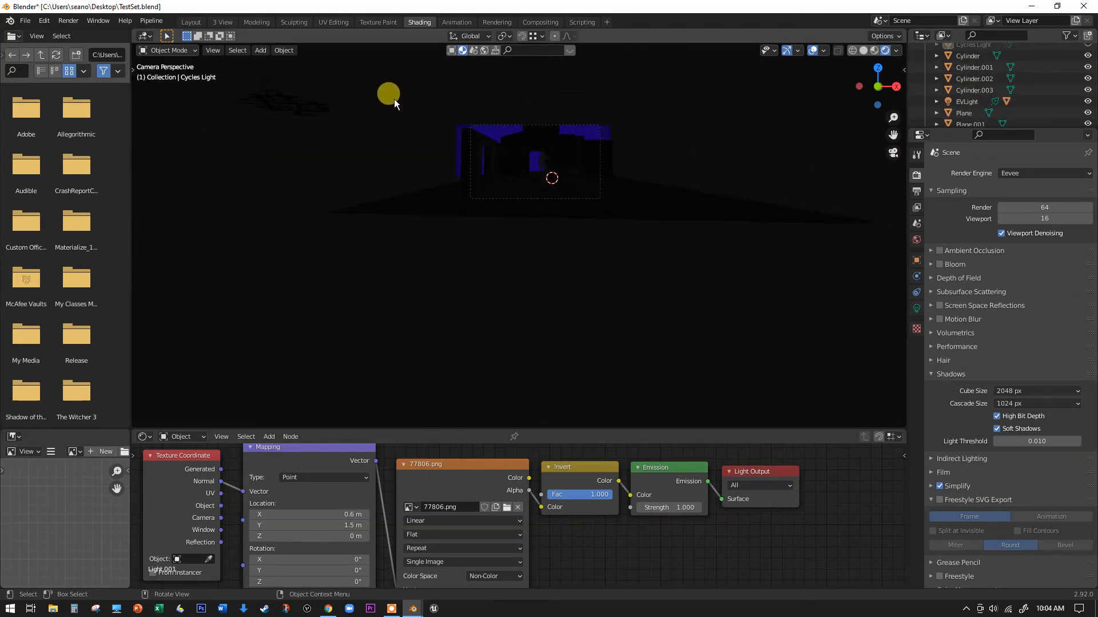
scroll(383, 94, up, 4)
middle_drag(298, 99, 395, 169)
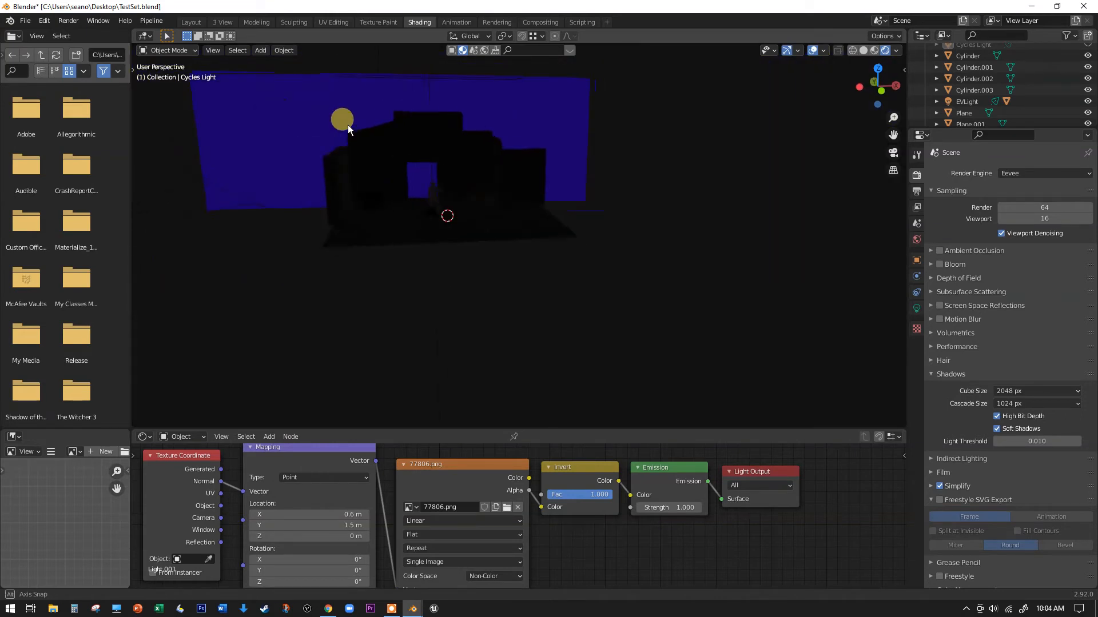
click(175, 223)
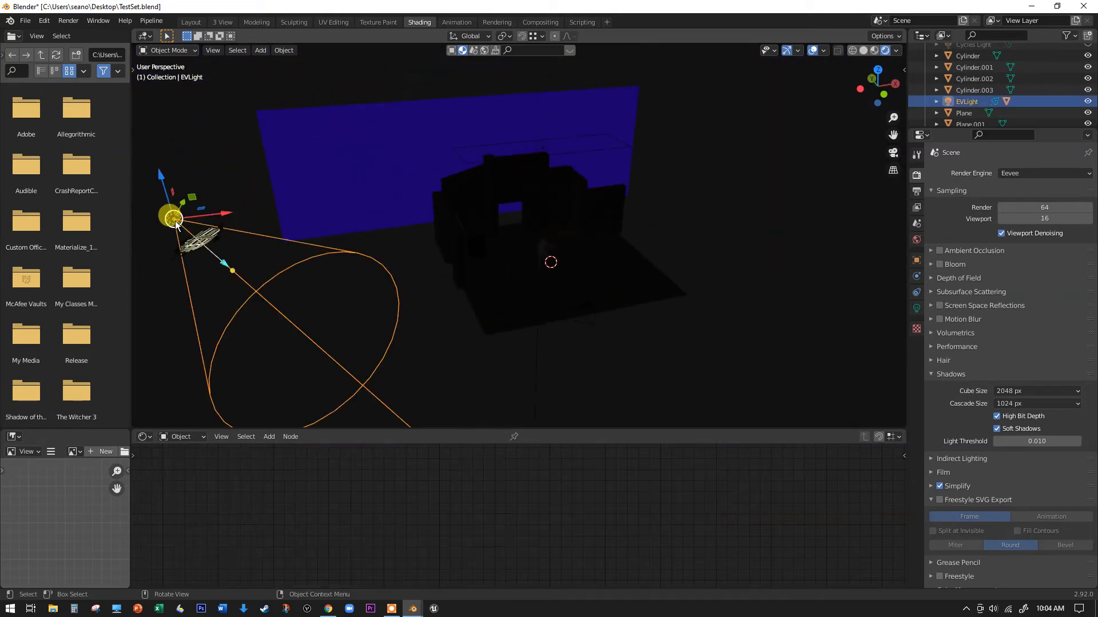
key(g)
key(x)
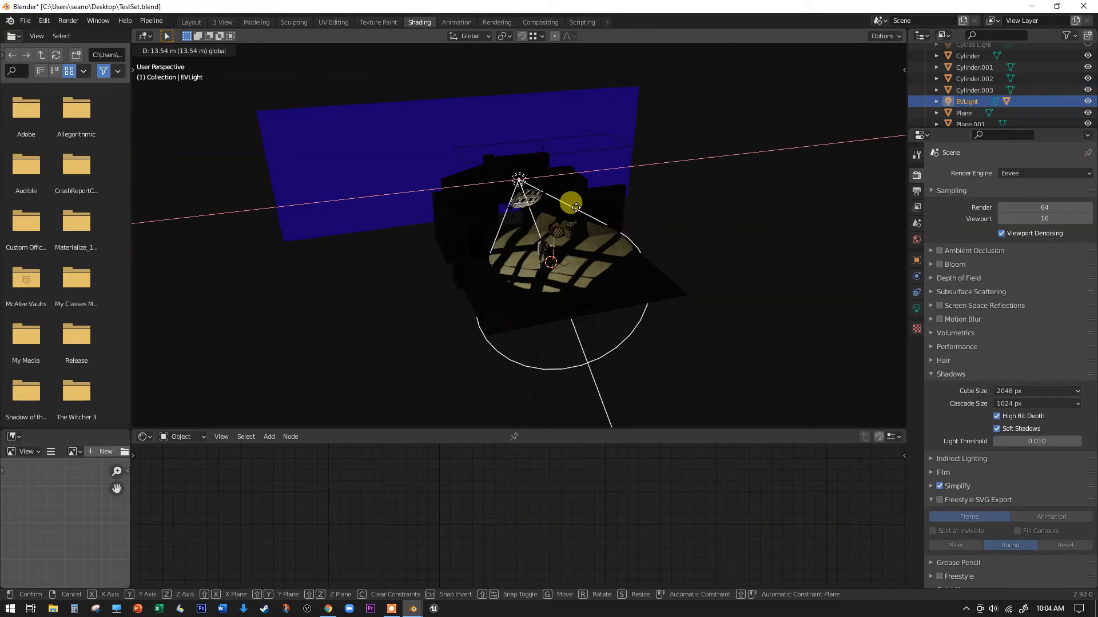
click(568, 208)
scroll(527, 197, up, 3)
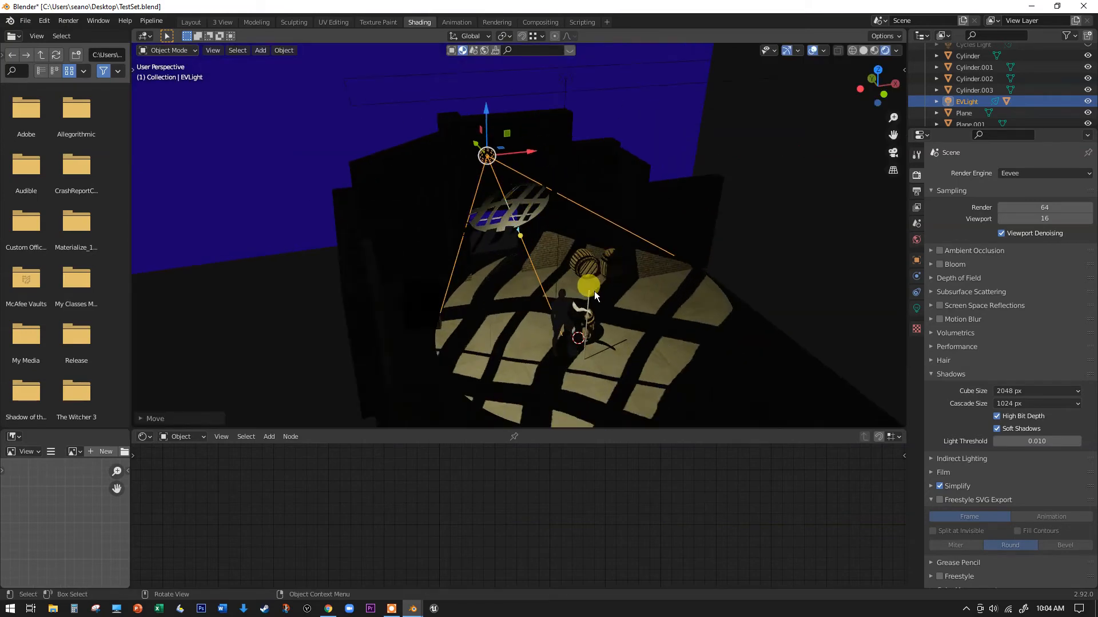
- Switch to the Layout workspace and view the gobo pattern projected onto the set
scroll(598, 292, up, 5)
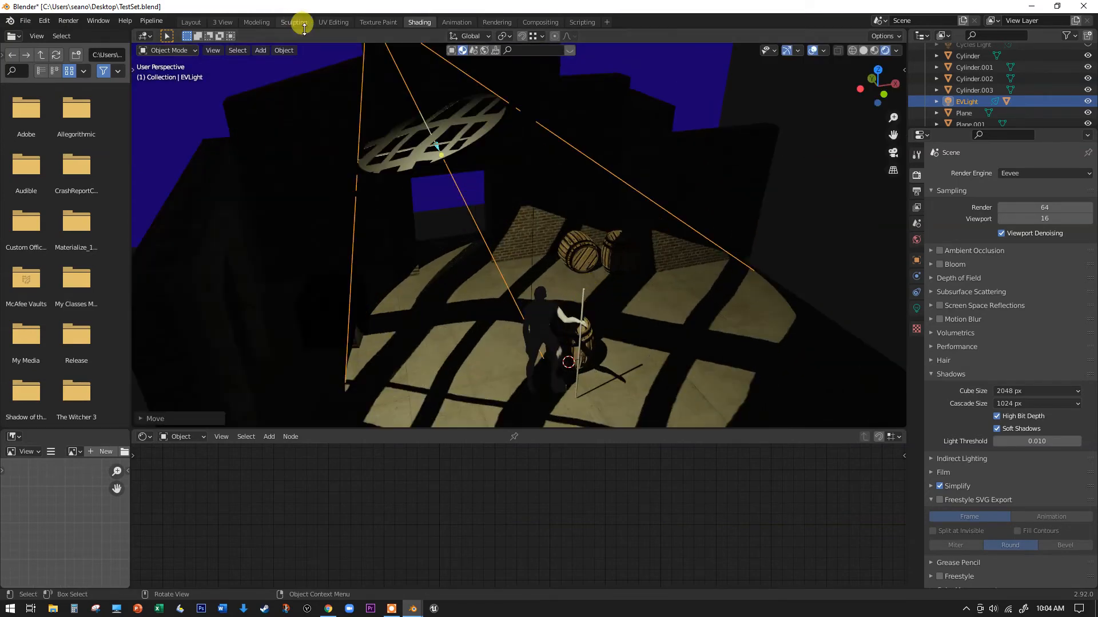
click(198, 23)
mouse_move(569, 190)
middle_down()
mouse_move(605, 228)
mouse_move(588, 200)
mouse_move(578, 304)
mouse_move(354, 176)
middle_up()
scroll(323, 125, up, 1)
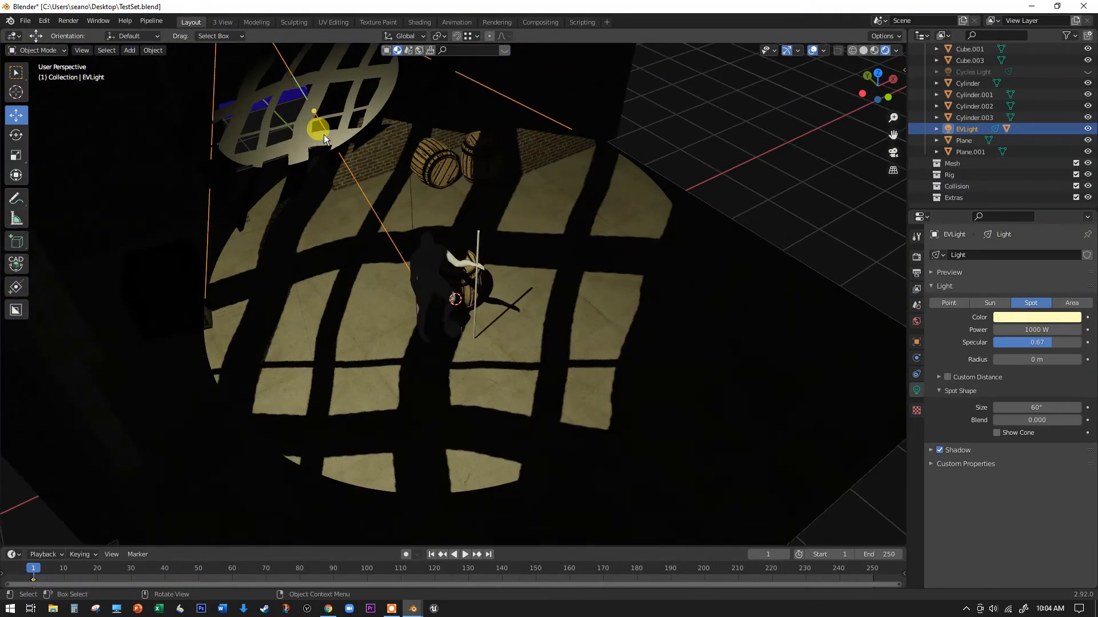
scroll(310, 161, down, 6)
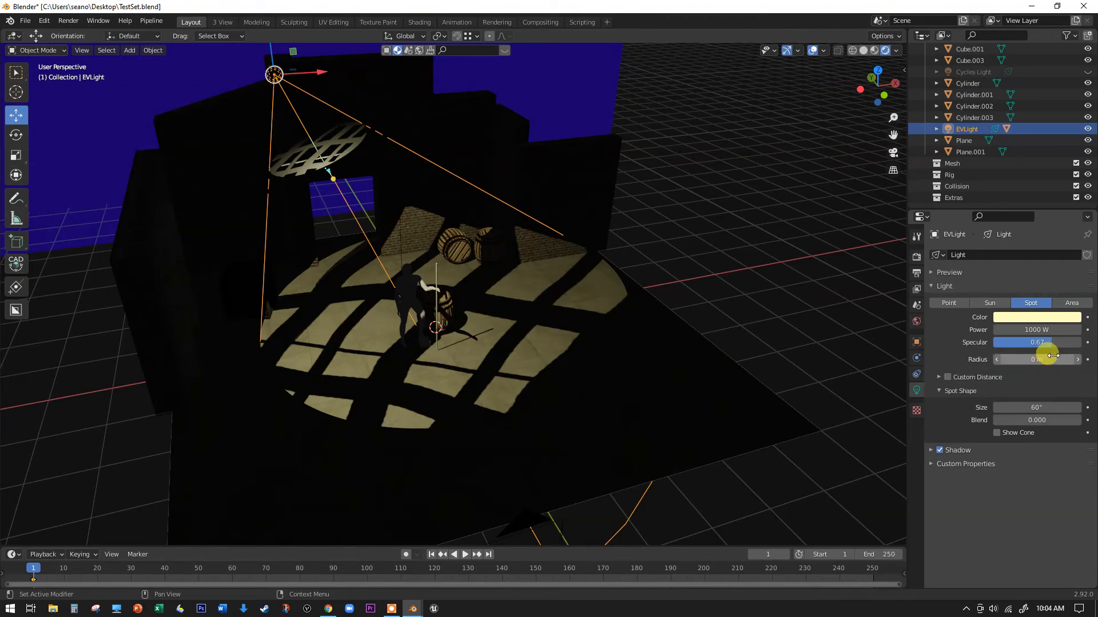
- Compare the EVLight's radius at 0.21 m and 0.06 m, ending at 0 m, and set its specular to 0.57
drag(1047, 365, 1092, 398)
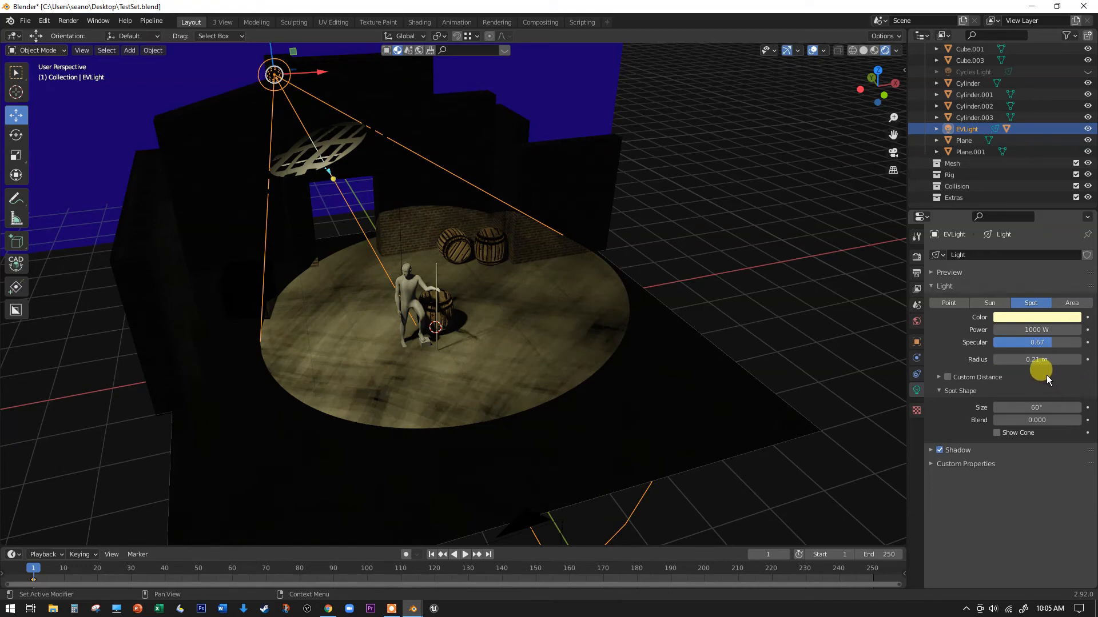
mouse_move(1036, 343)
mouse_down()
mouse_move(983, 343)
mouse_move(1044, 343)
mouse_move(1039, 361)
mouse_move(1011, 361)
mouse_move(1044, 355)
mouse_up()
middle_drag(512, 370, 382, 384)
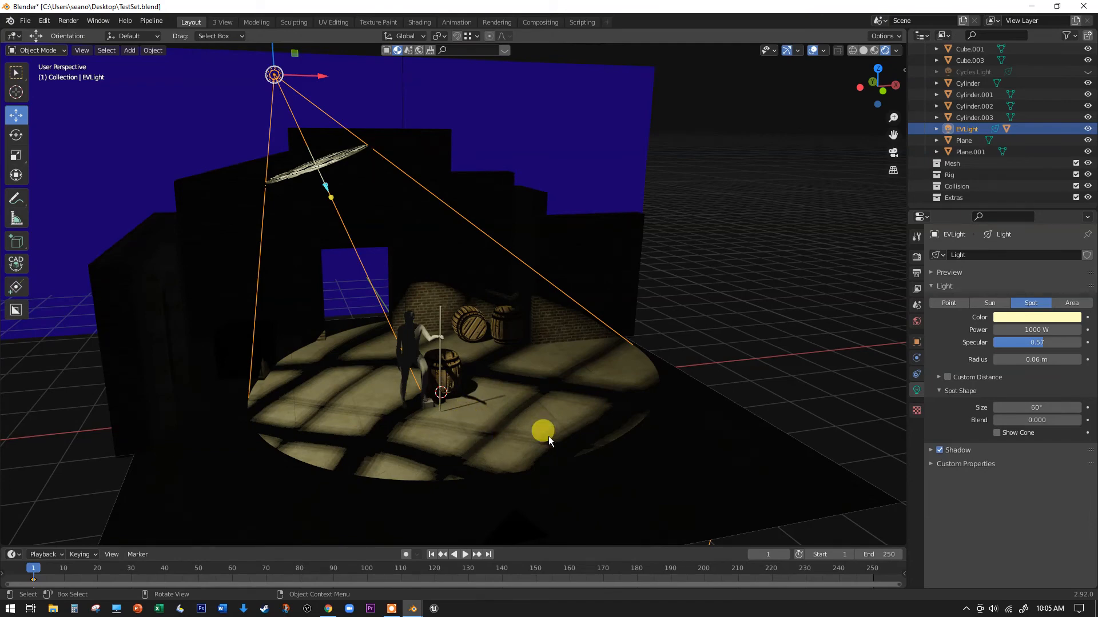
drag(1020, 356, 1012, 358)
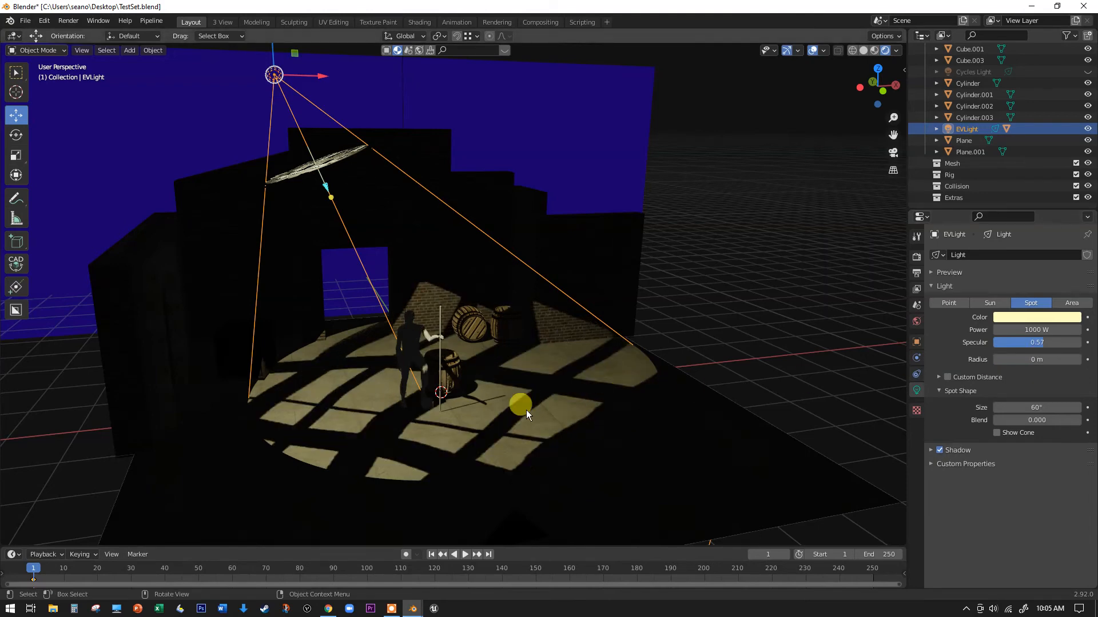
- Show the EVLight's spot cone to examine how it passes through the gobo, and hide the cone again
middle_drag(526, 410, 505, 383)
scroll(505, 383, down, 2)
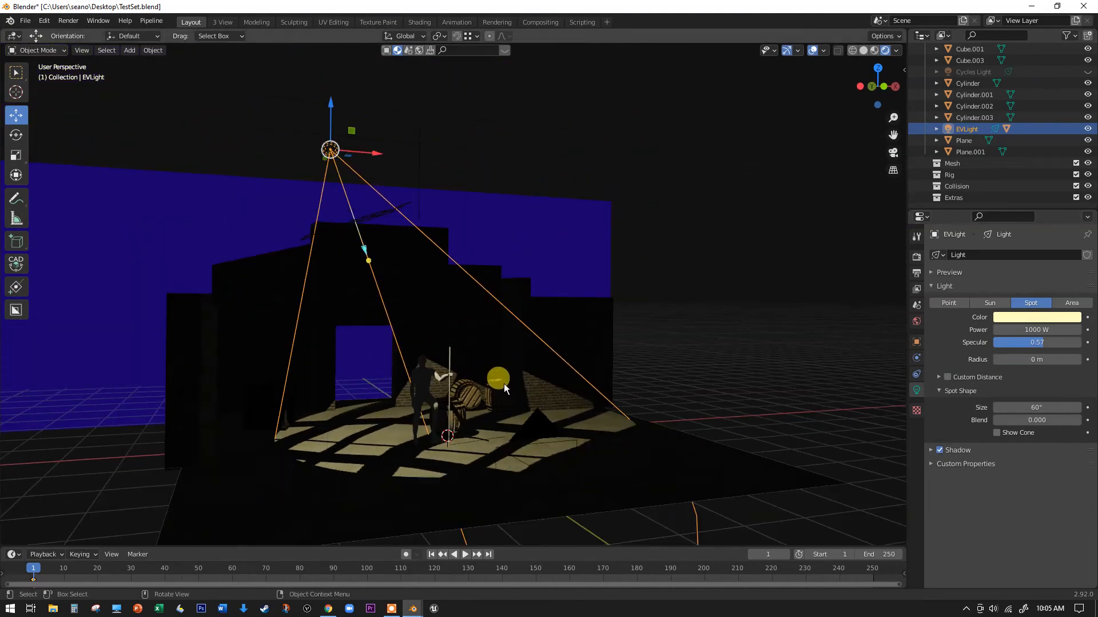
scroll(503, 384, up, 2)
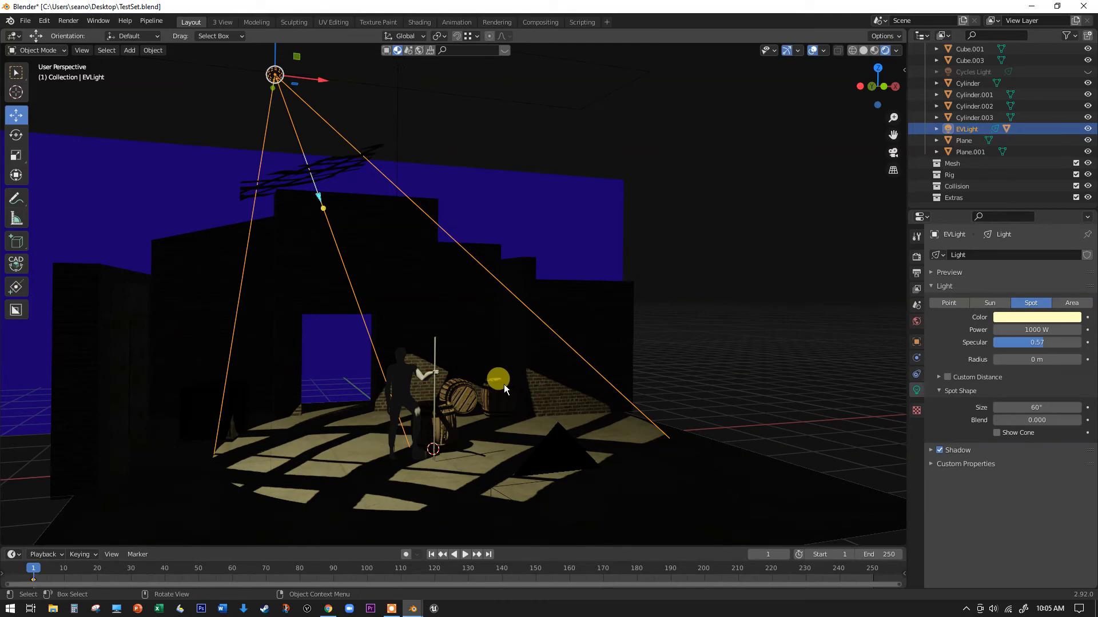
click(996, 434)
middle_drag(685, 342, 311, 187)
scroll(305, 169, down, 4)
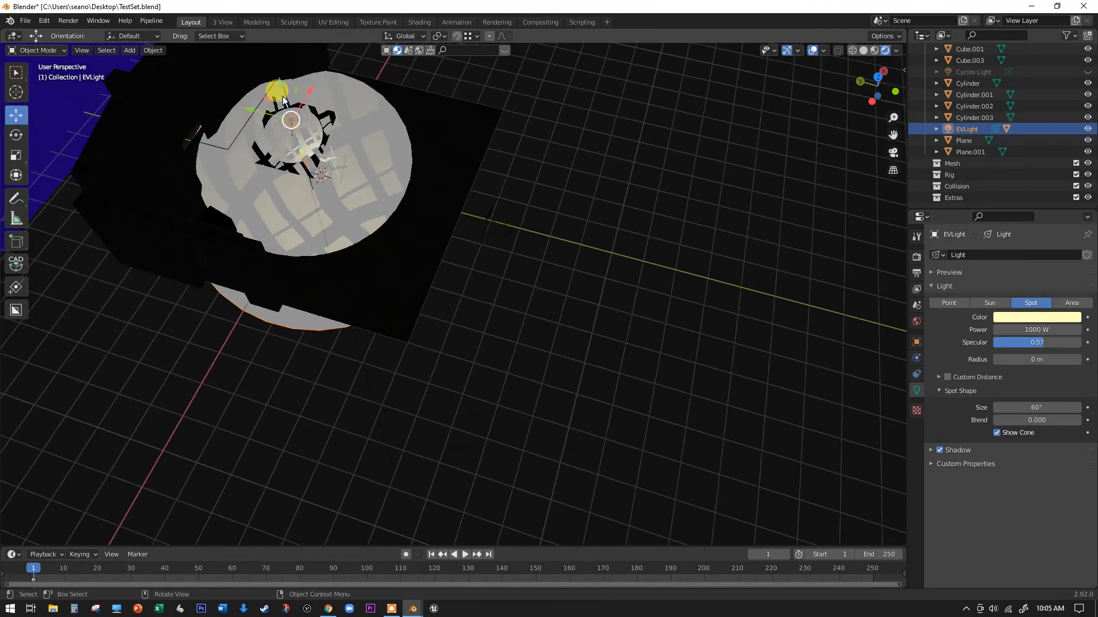
scroll(280, 97, up, 3)
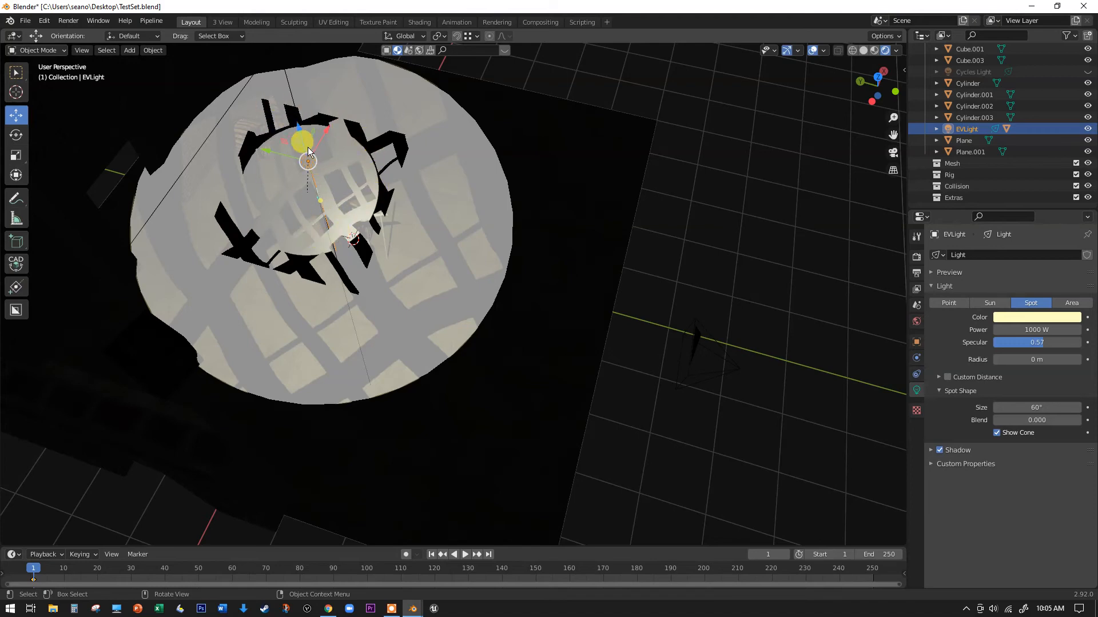
middle_drag(317, 167, 351, 221)
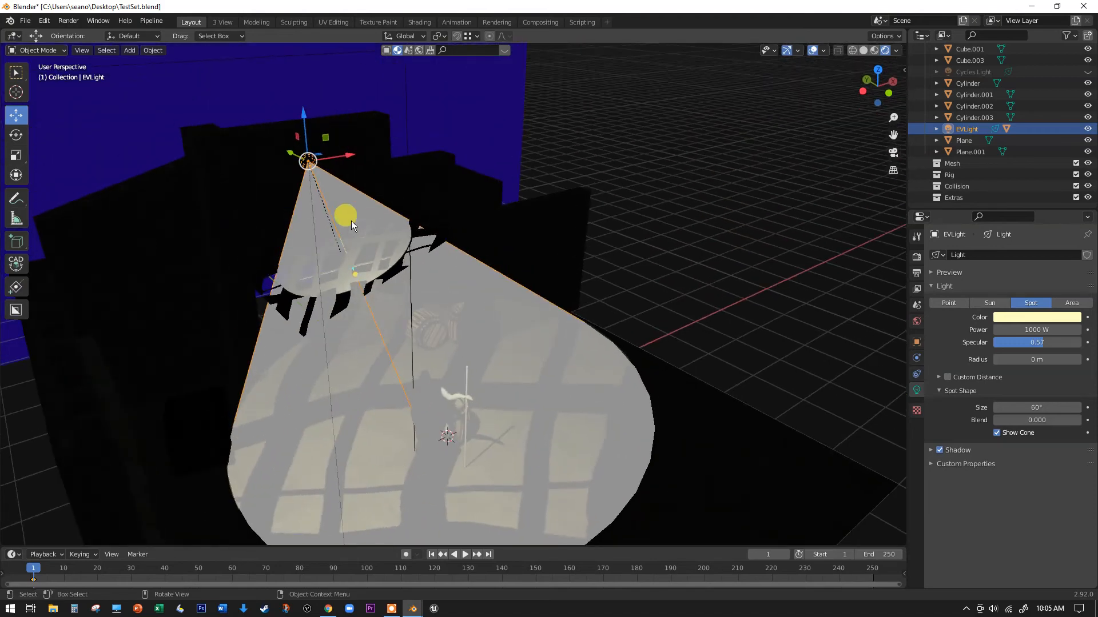
click(997, 433)
middle_drag(442, 207, 395, 211)
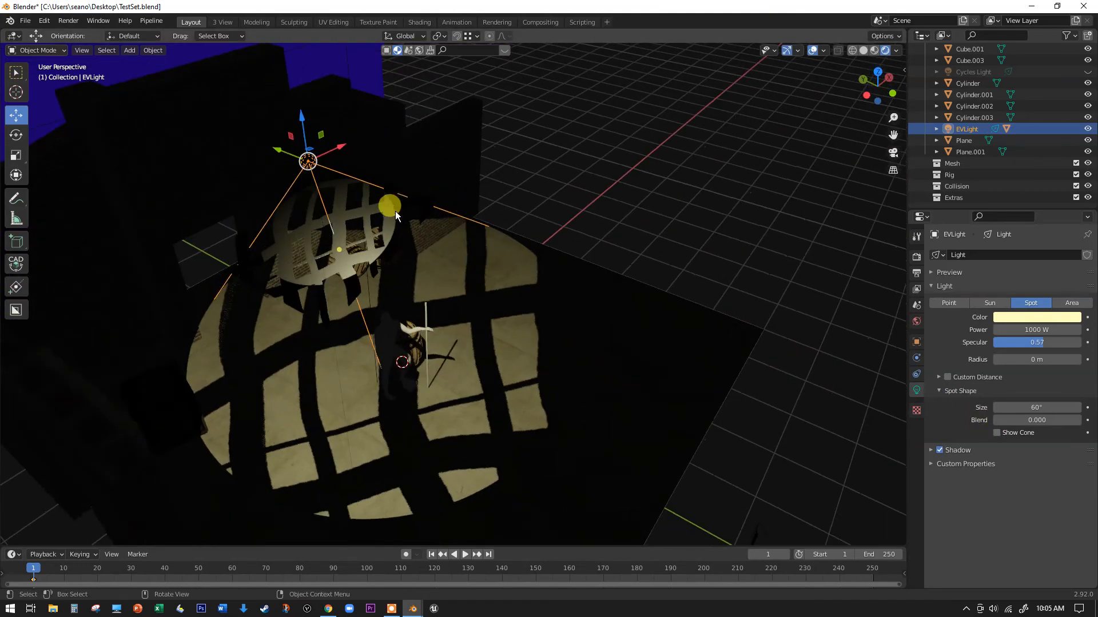
- Select the Gobo plane below the EVLight and examine the shadow pattern it casts on the floor and barrels
scroll(385, 209, up, 2)
click(385, 208)
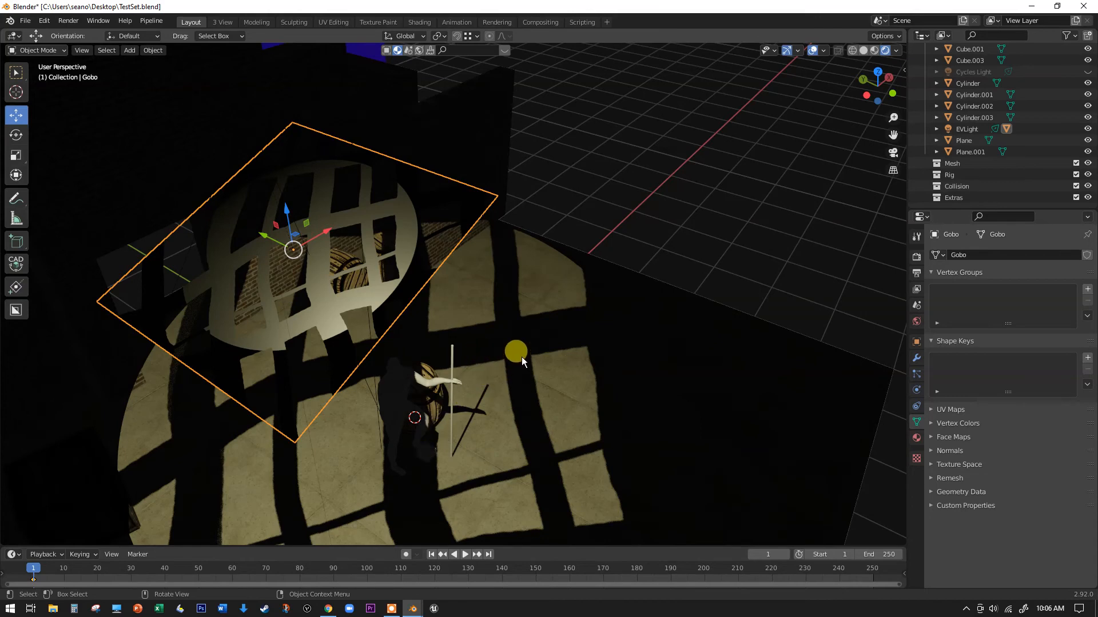
scroll(522, 356, up, 3)
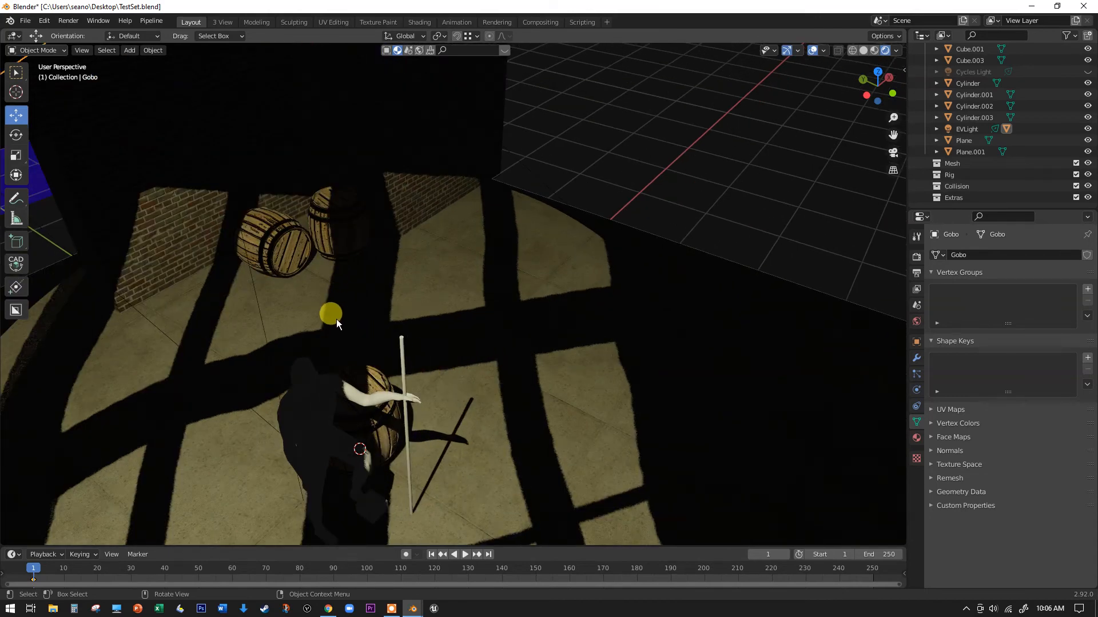
scroll(336, 336, down, 3)
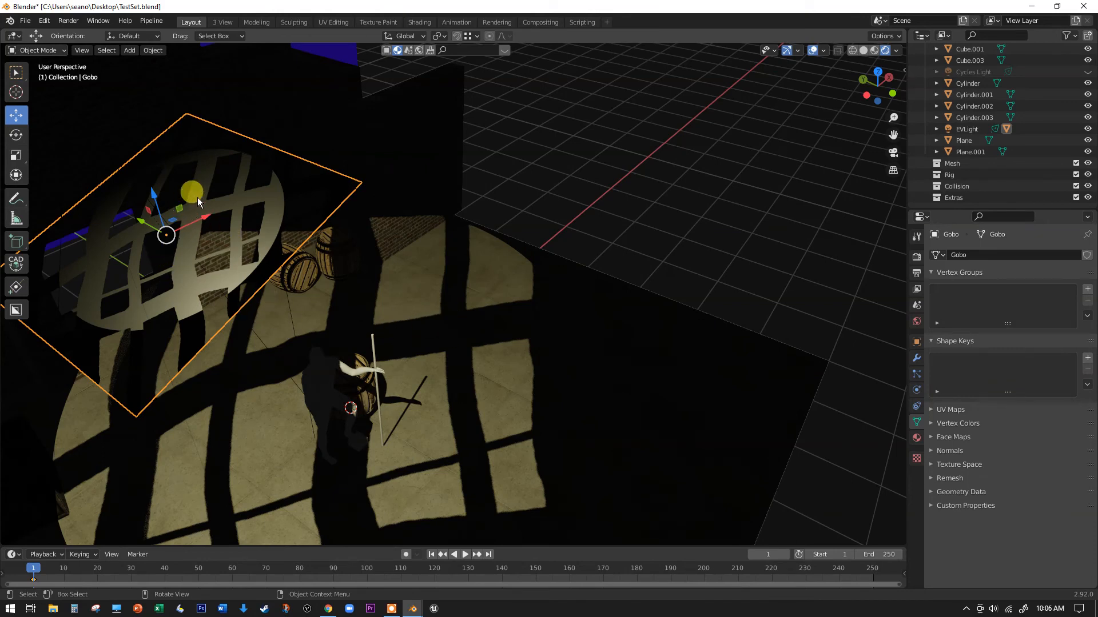
scroll(426, 332, up, 3)
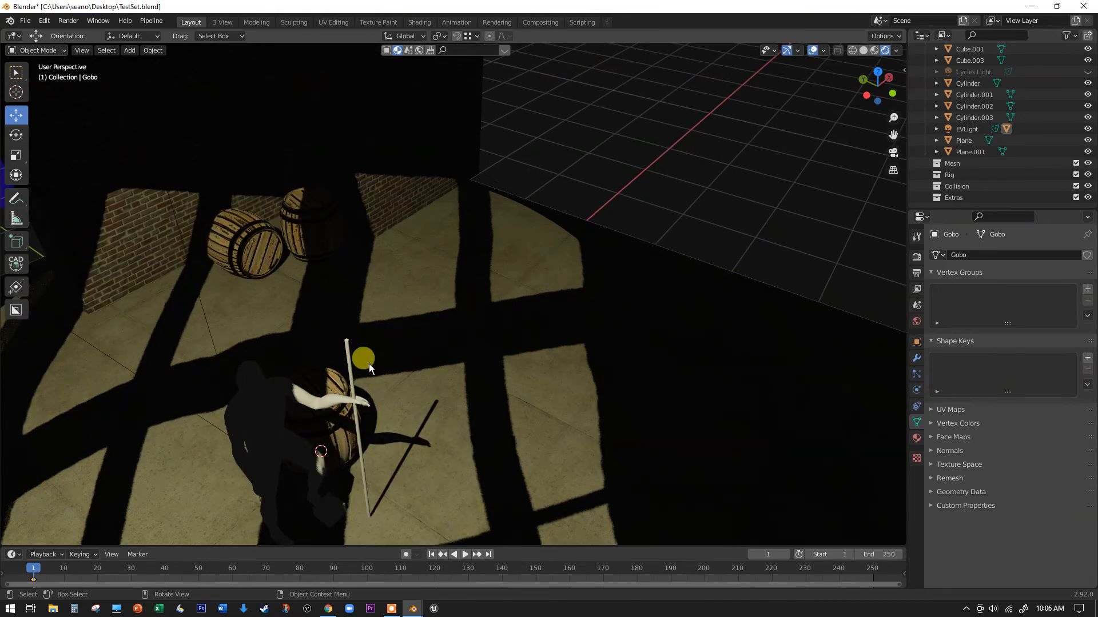
scroll(368, 363, down, 3)
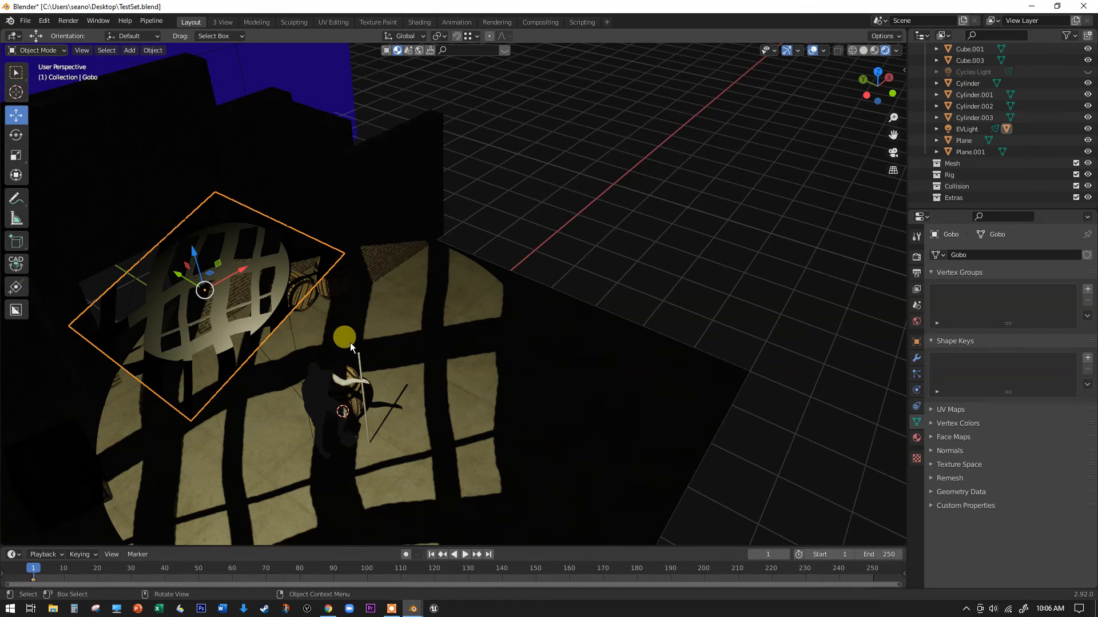
scroll(369, 306, up, 4)
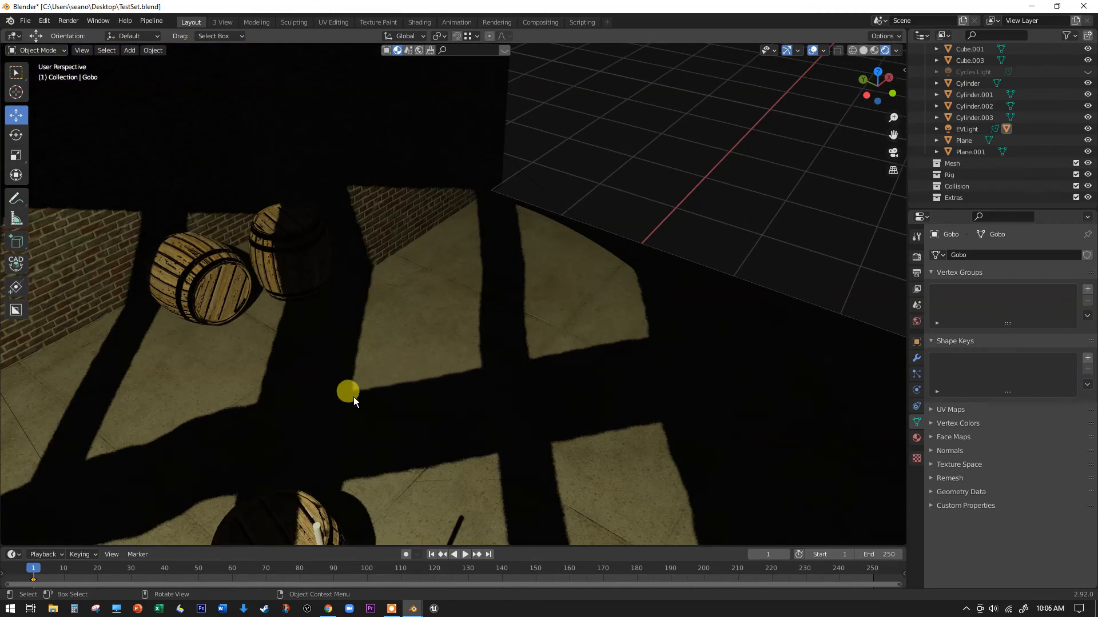
scroll(353, 397, down, 5)
scroll(235, 389, up, 1)
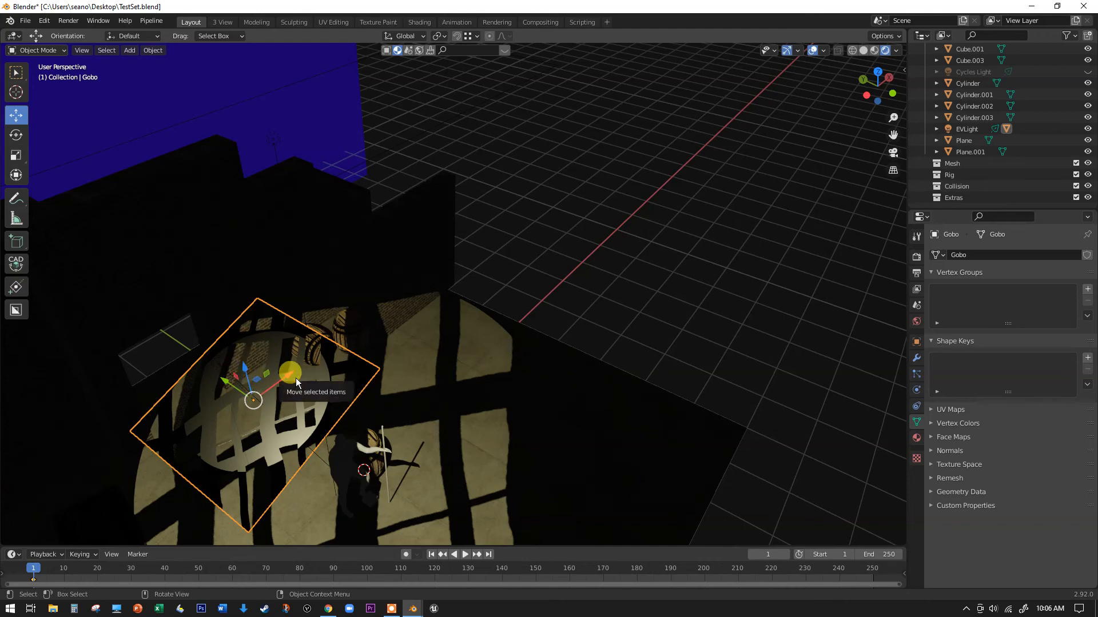
shift+middle_drag(284, 378, 341, 315)
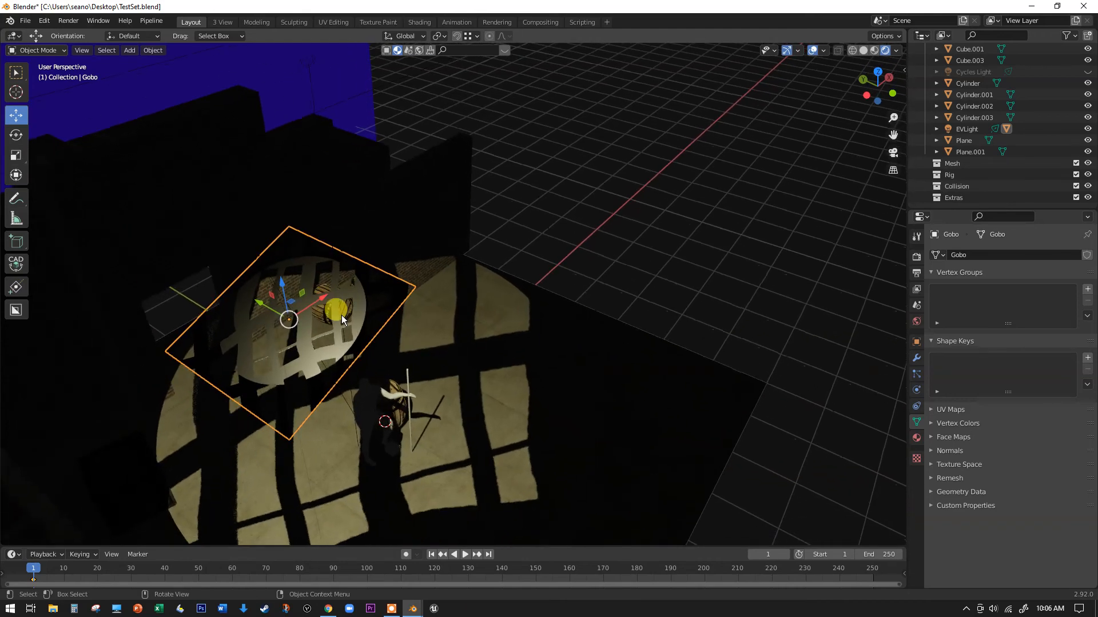
- Compare the Gobo material's Shadow Mode options Opaque, None and Alpha Clip, ending at Alpha Hashed
click(917, 437)
scroll(951, 424, down, 15)
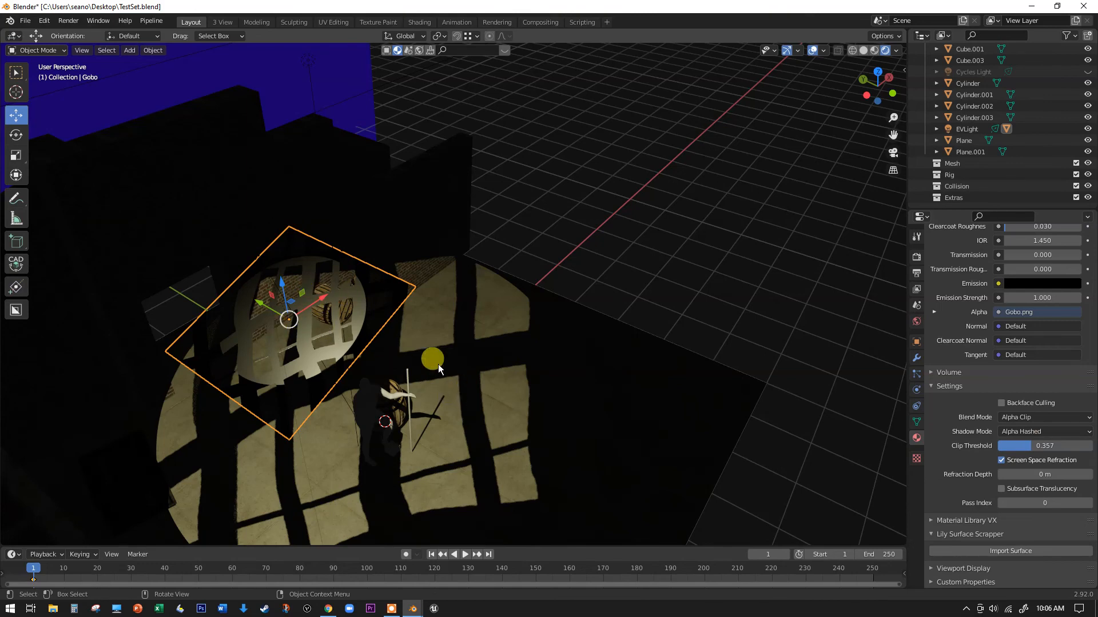
click(1022, 432)
click(1024, 457)
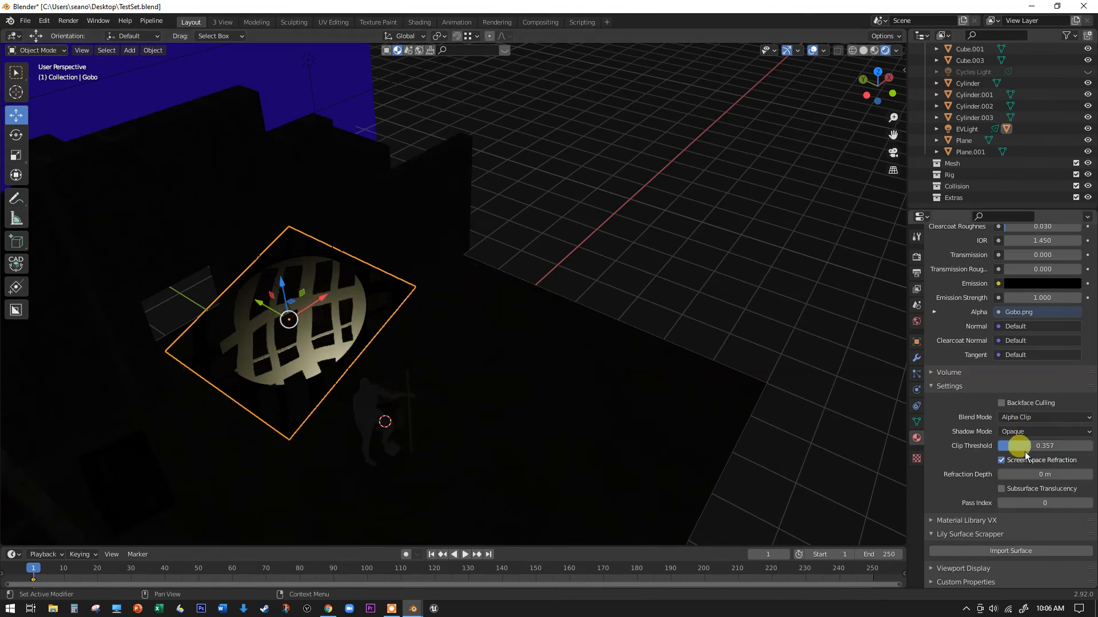
click(1015, 431)
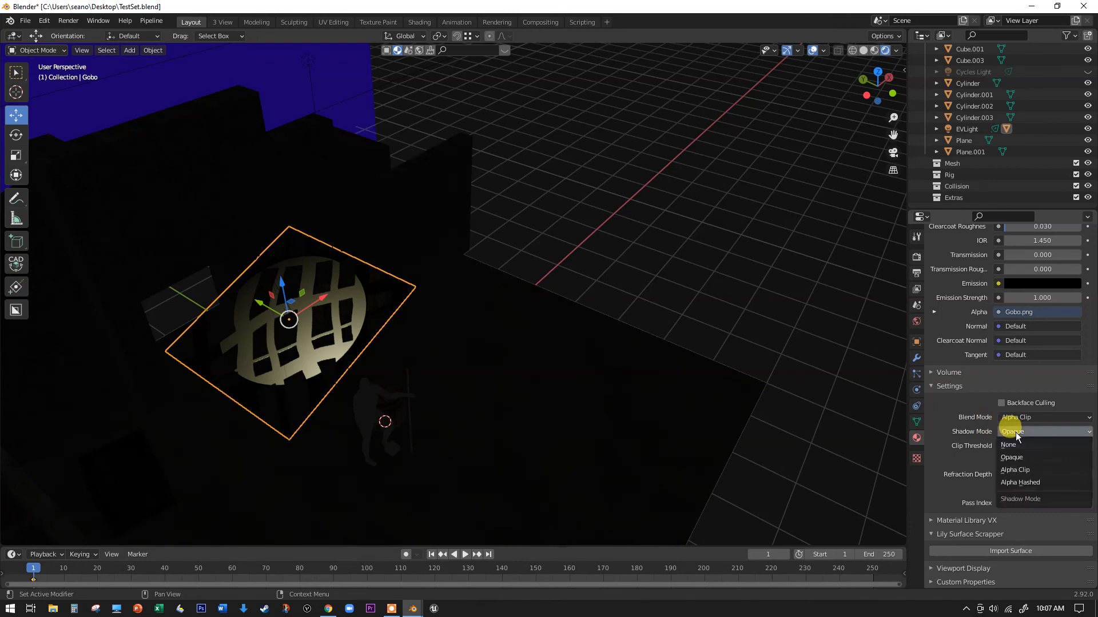
click(1016, 445)
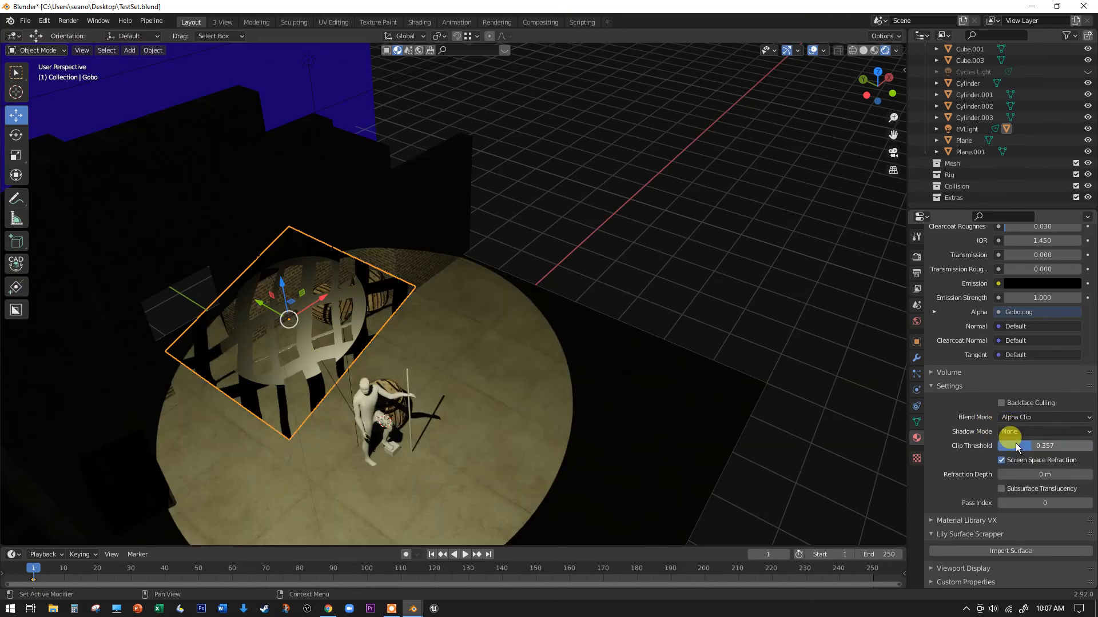
click(1016, 432)
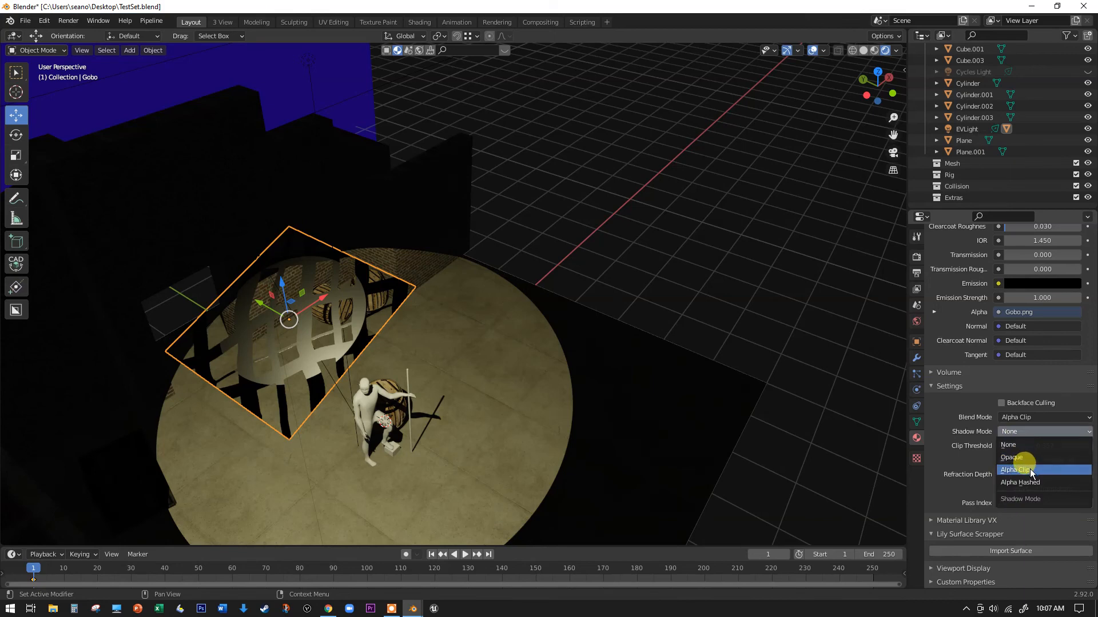
click(1031, 471)
click(1019, 432)
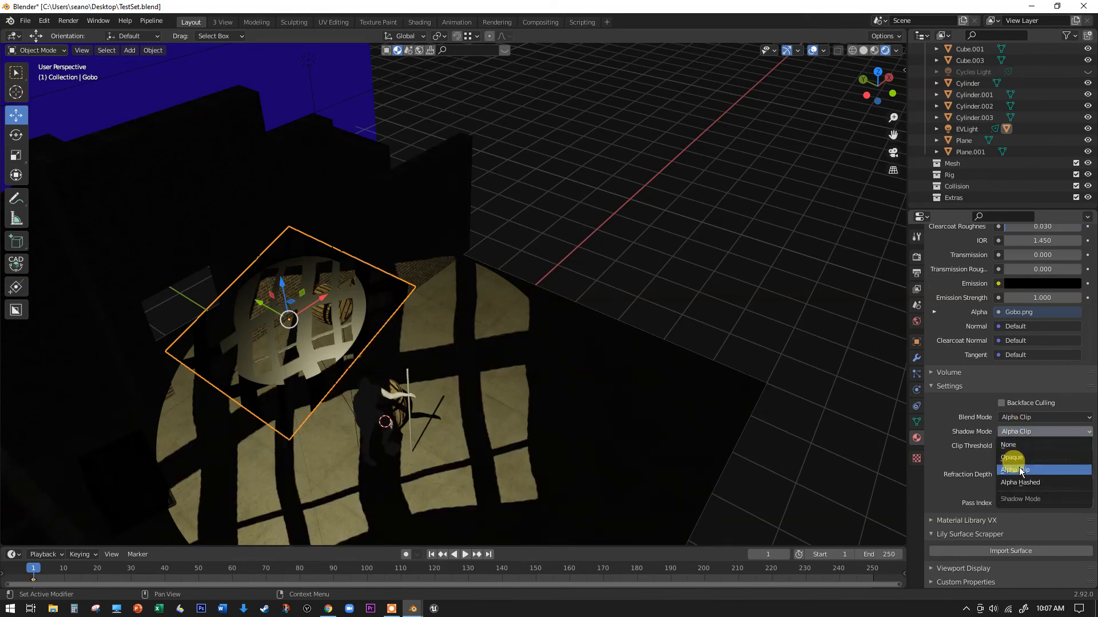
click(1020, 483)
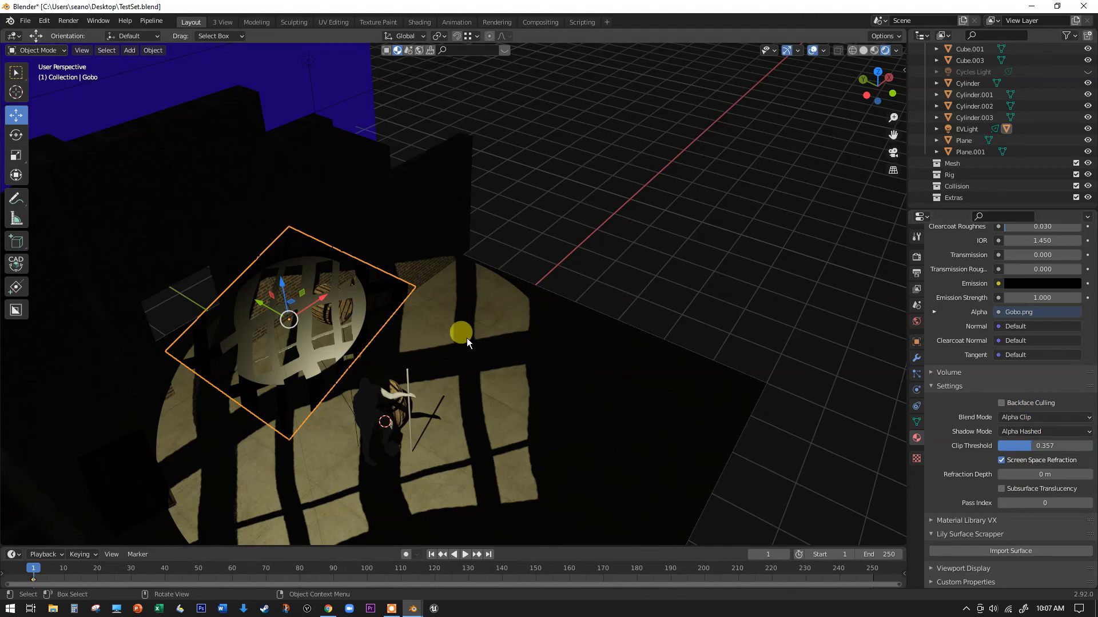
- Switch the render engine from Eevee to Cycles and view the physical gobo's projection on the set
middle_drag(466, 338, 482, 382)
scroll(482, 382, up, 2)
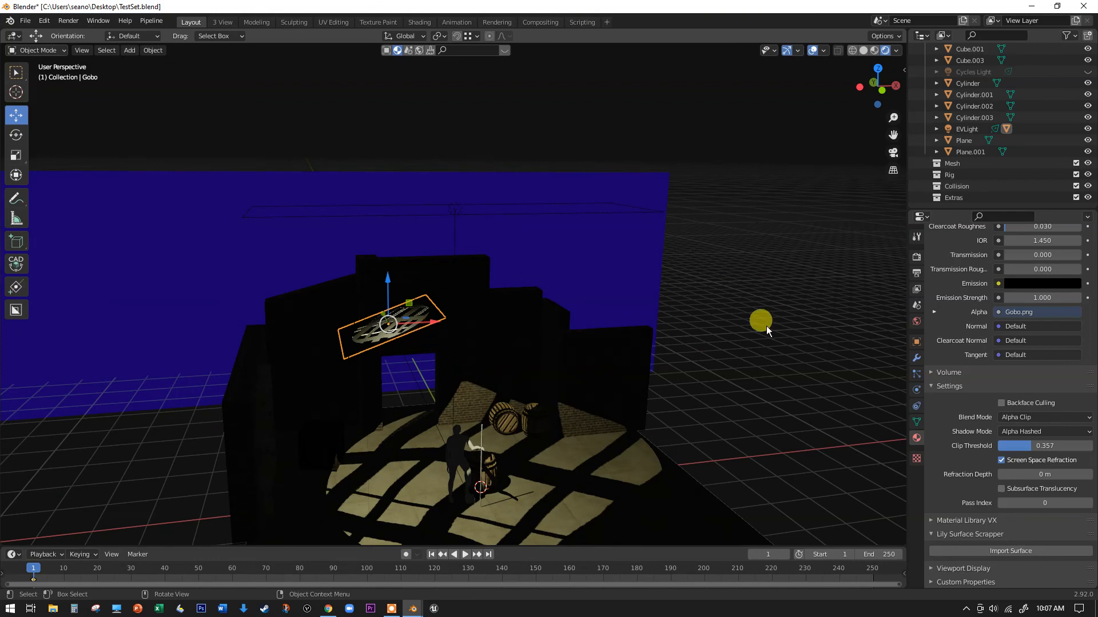
scroll(933, 301, up, 10)
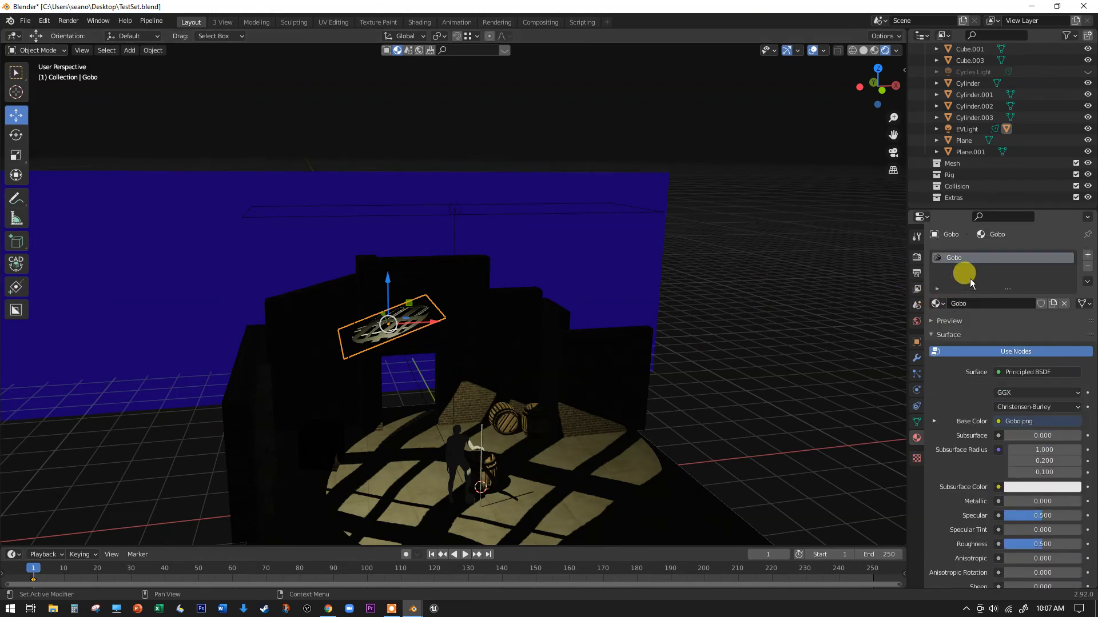
click(916, 257)
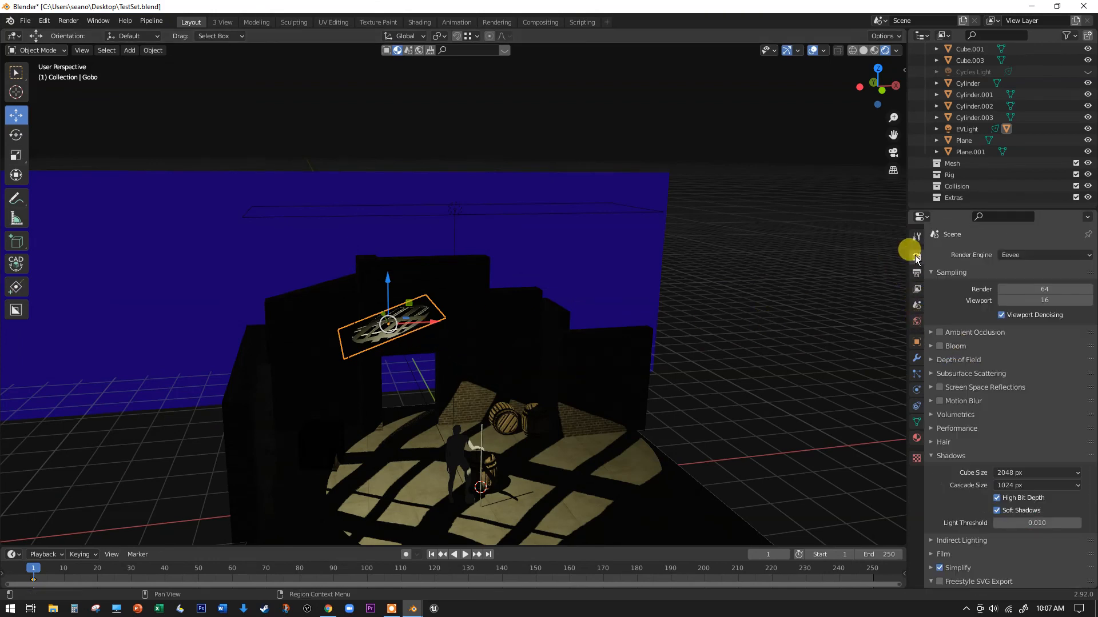
click(1014, 262)
click(1018, 290)
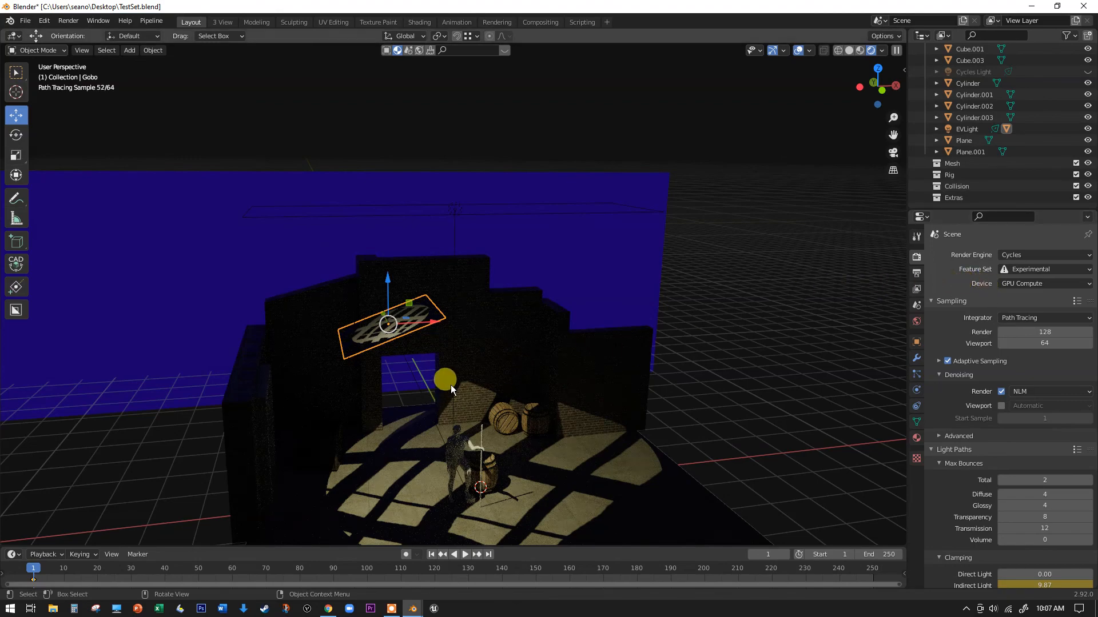
mouse_move(464, 393)
middle_down()
mouse_move(418, 293)
mouse_move(417, 385)
middle_up()
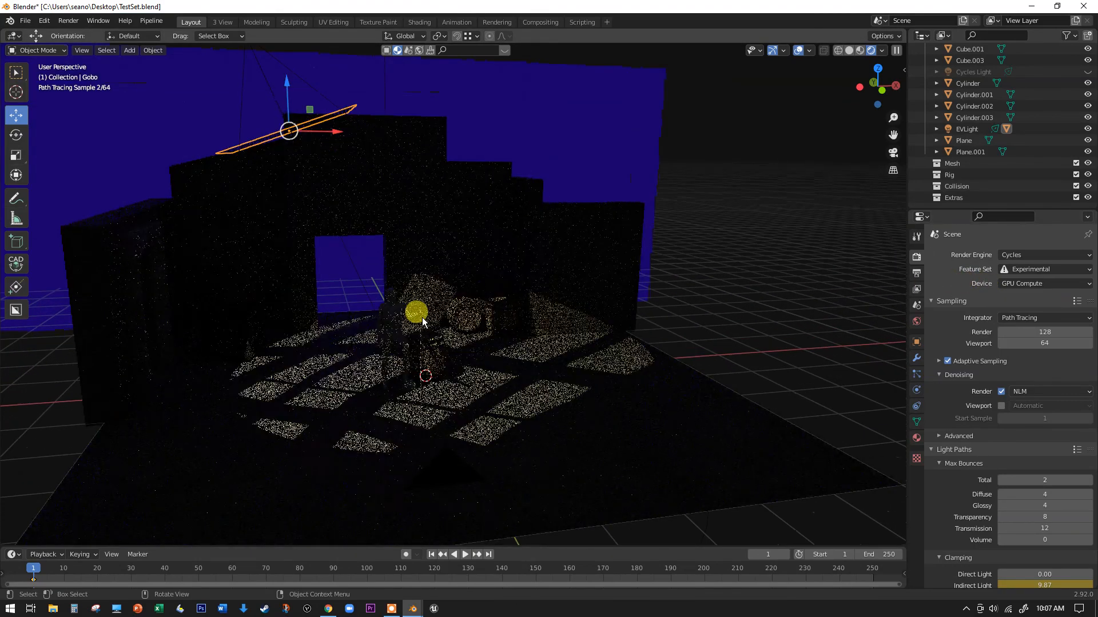